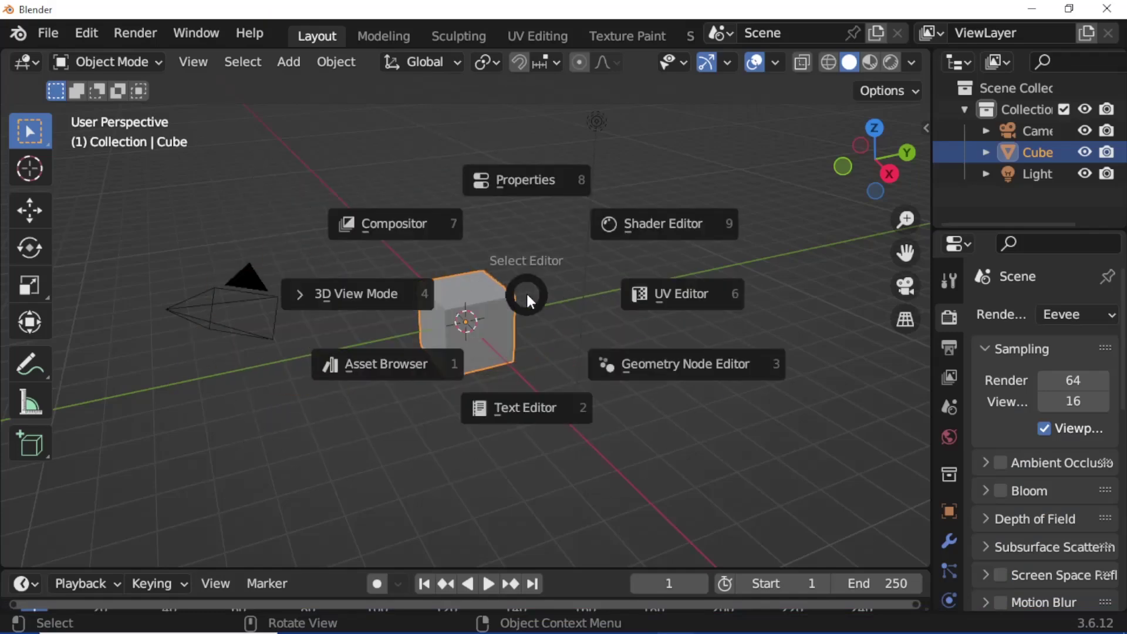
Switch the viewport to the Compositor, enable Use Nodes, and delete the Render Layers node.
click(464, 242)
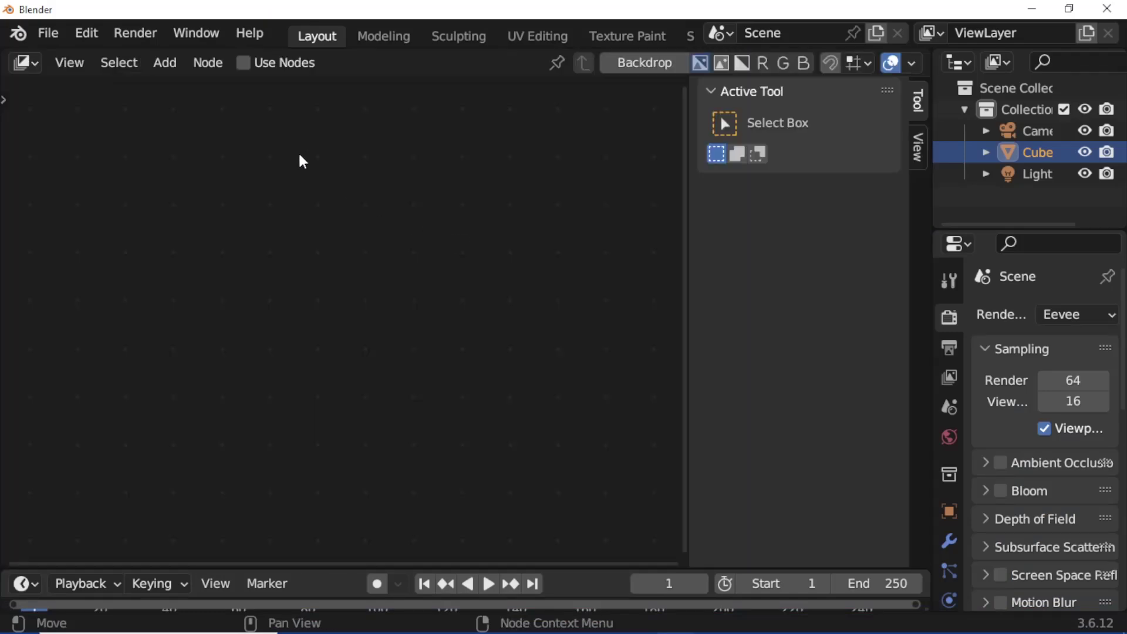
click(245, 65)
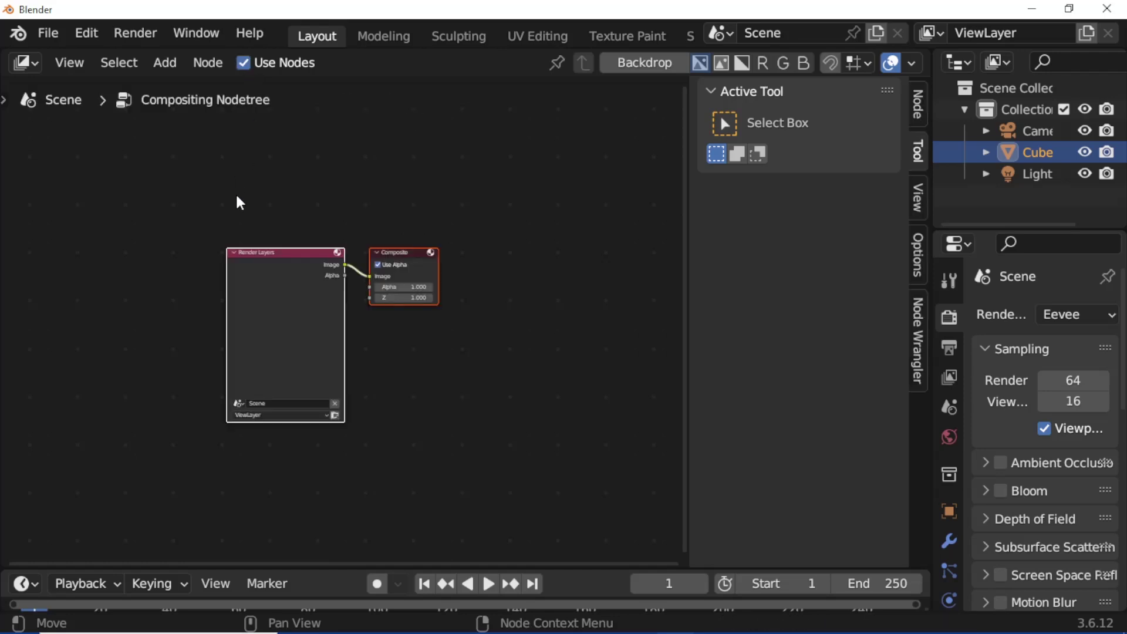
click(276, 312)
key(x)
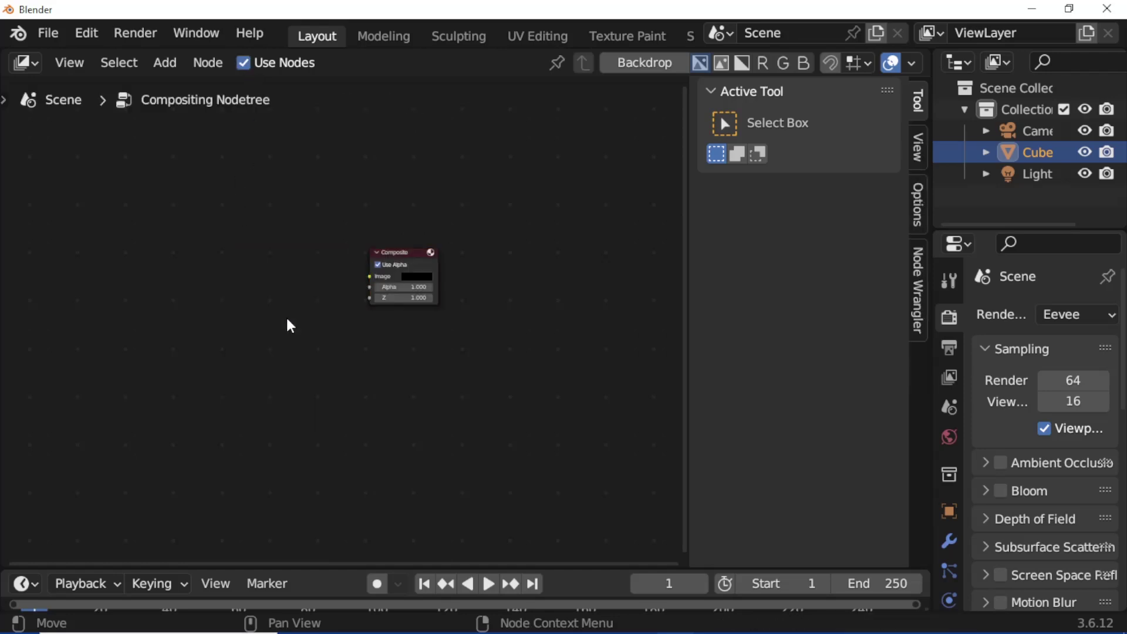
alt+drag(239, 315, 423, 319)
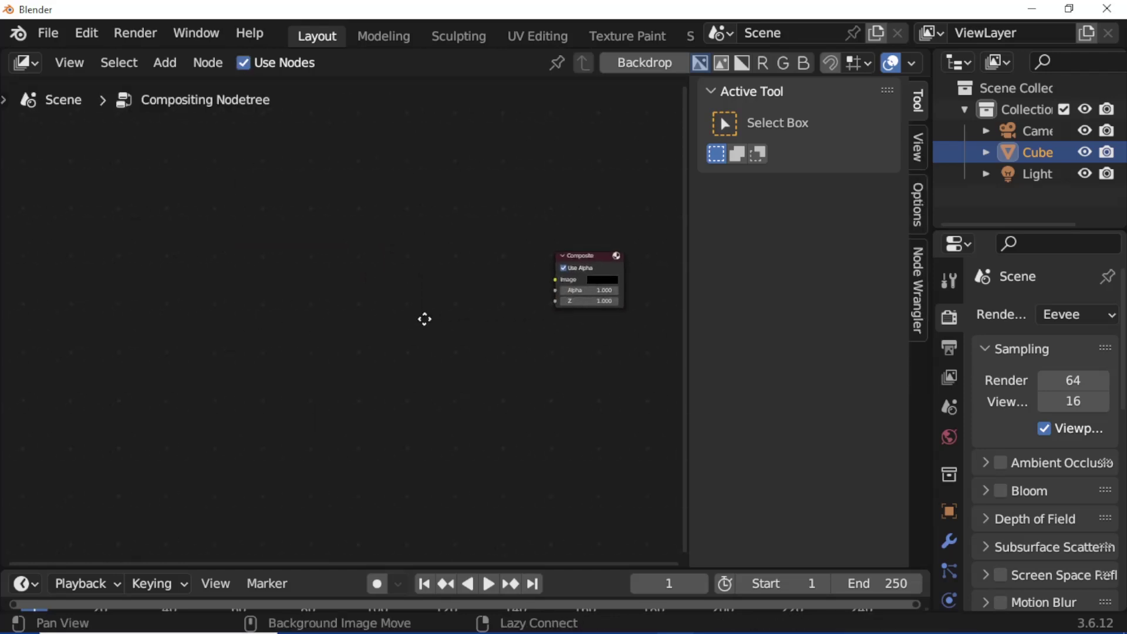
Drag the Paper Transitions (2) clip from File Explorer into the compositor as an image node.
mouse_move(376, 617)
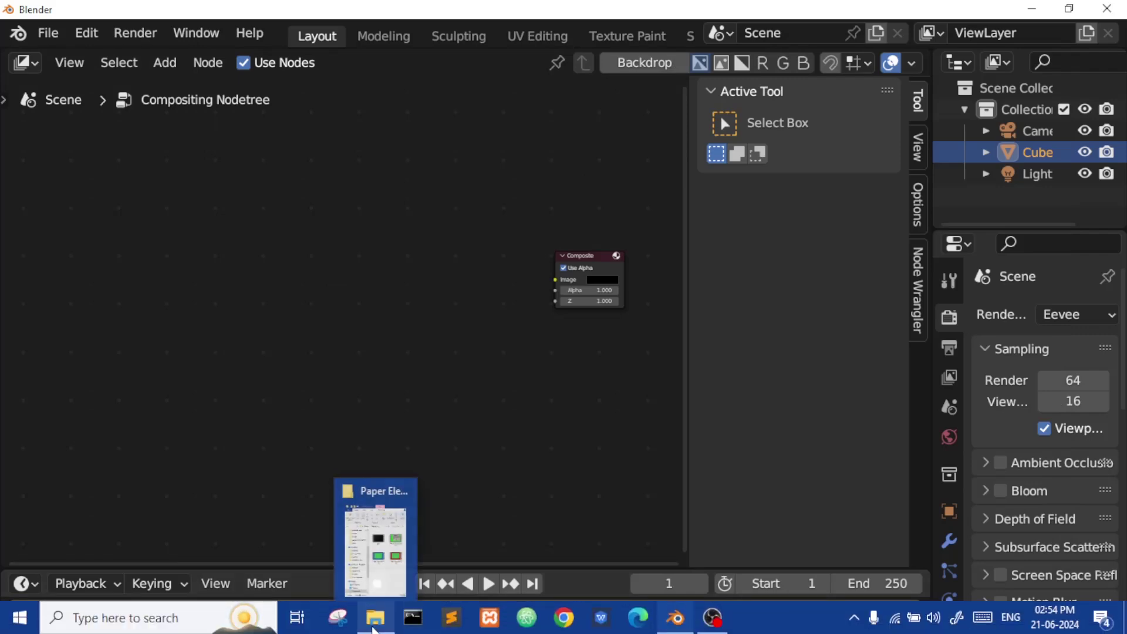
click(378, 558)
click(881, 361)
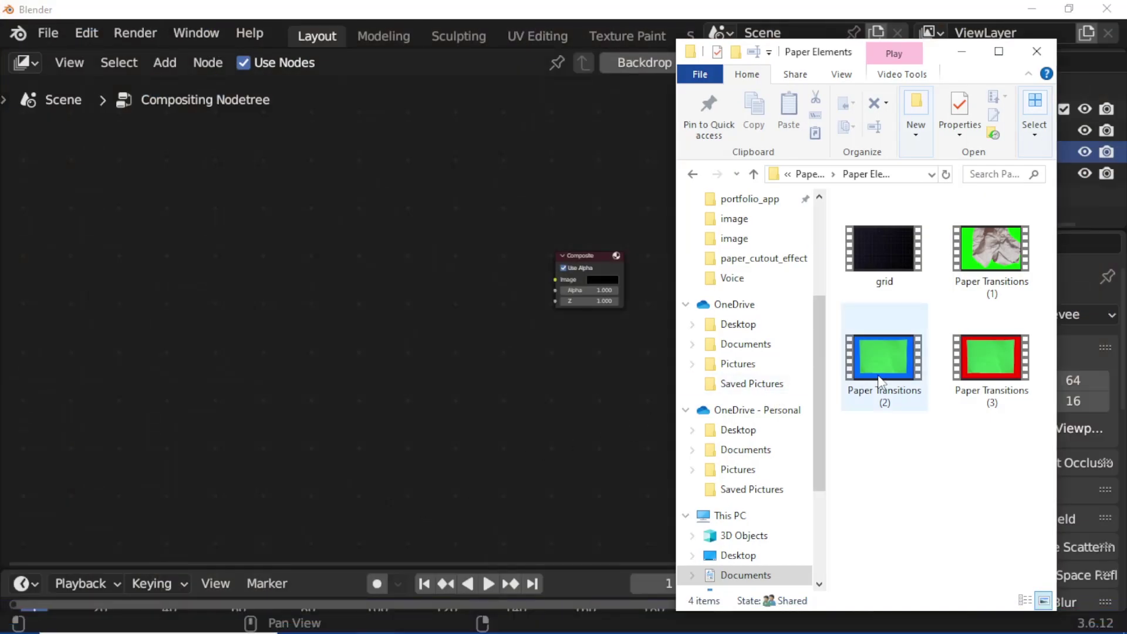
drag(878, 373, 339, 368)
drag(323, 279, 322, 278)
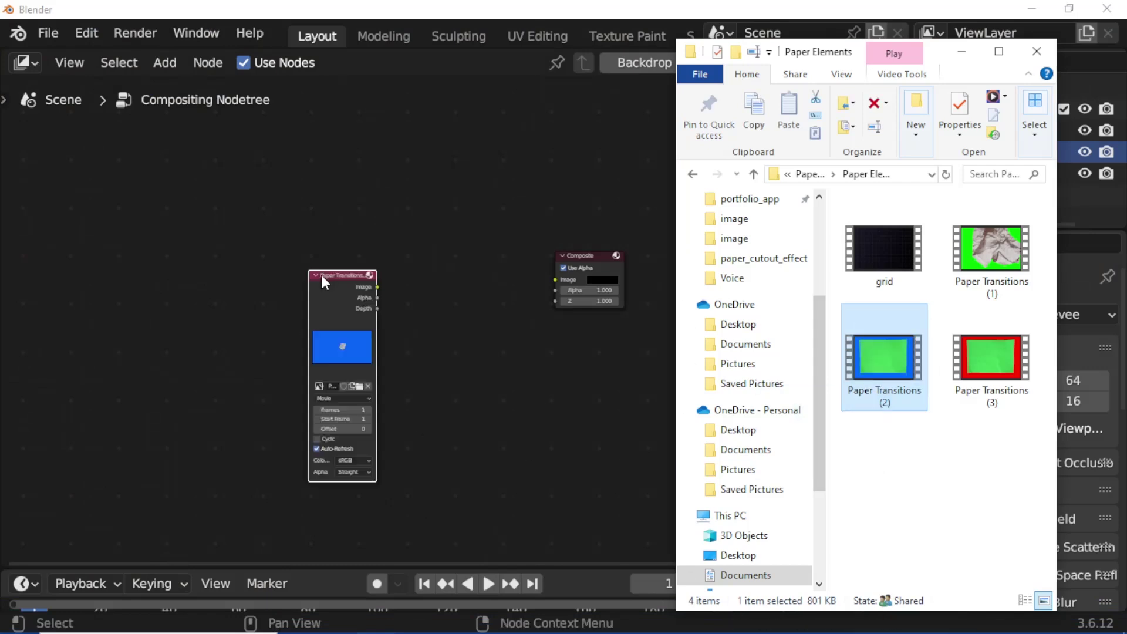
click(340, 293)
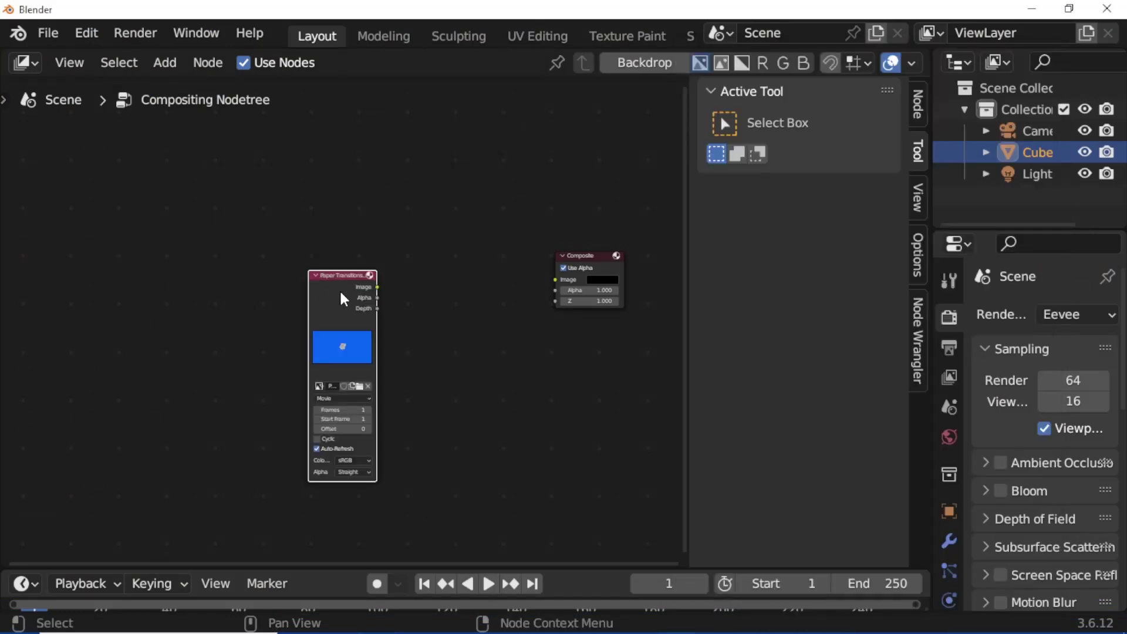
Refresh the clip node's frame count to 60 in the sidebar's node properties.
click(919, 105)
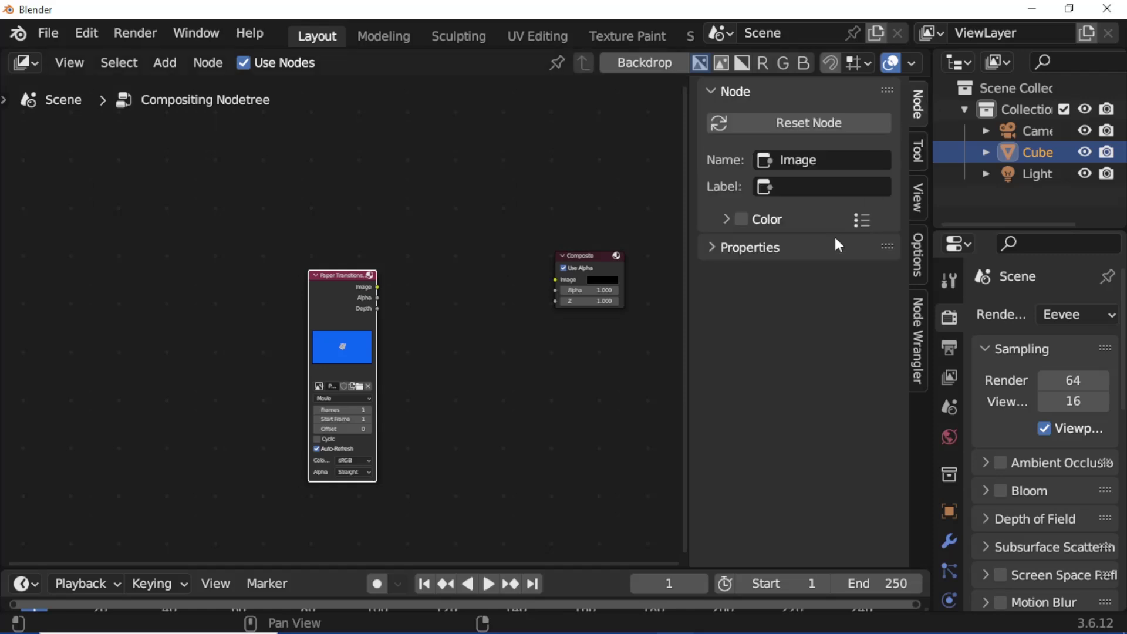
click(711, 247)
click(879, 421)
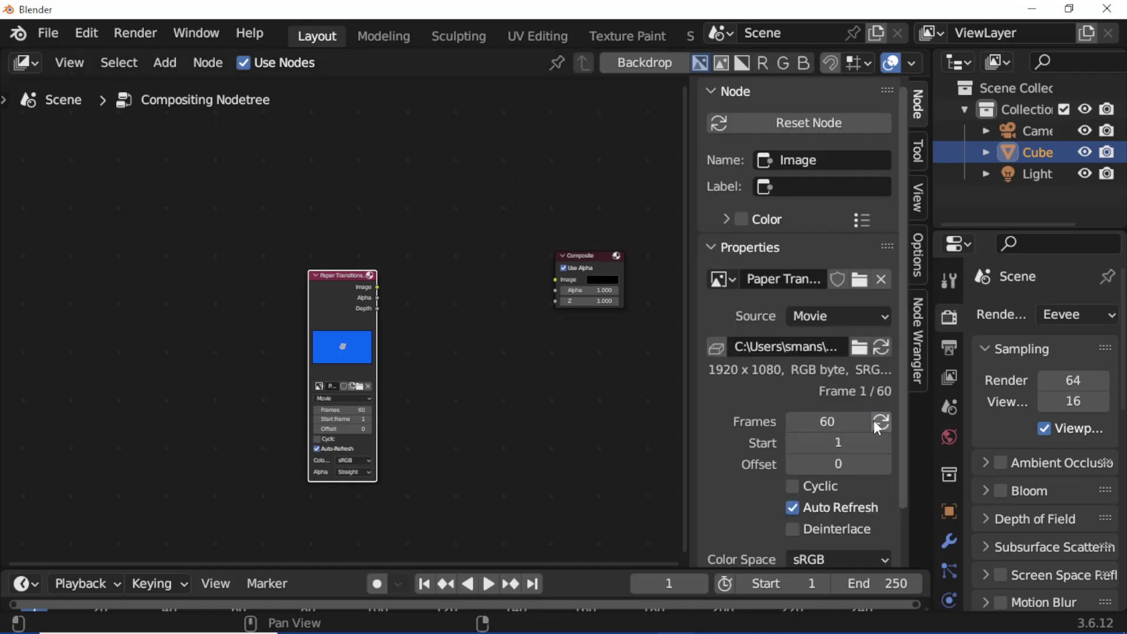
key(n)
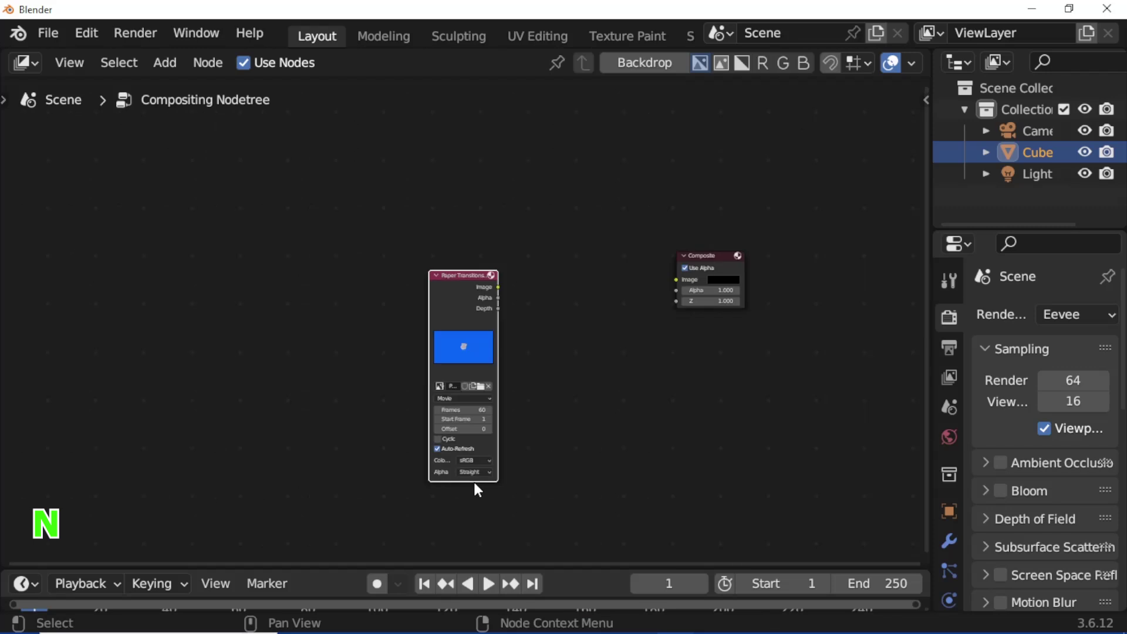
Set the scene end frame to 60 and connect the clip to a Viewer node.
click(873, 589)
text(60)
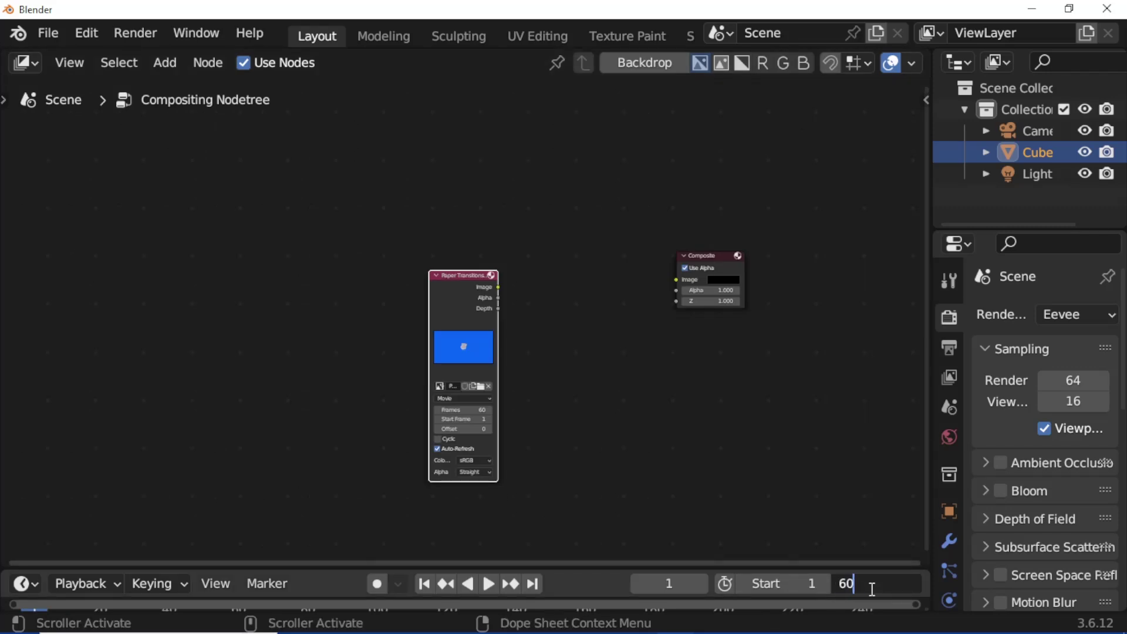
key(Return)
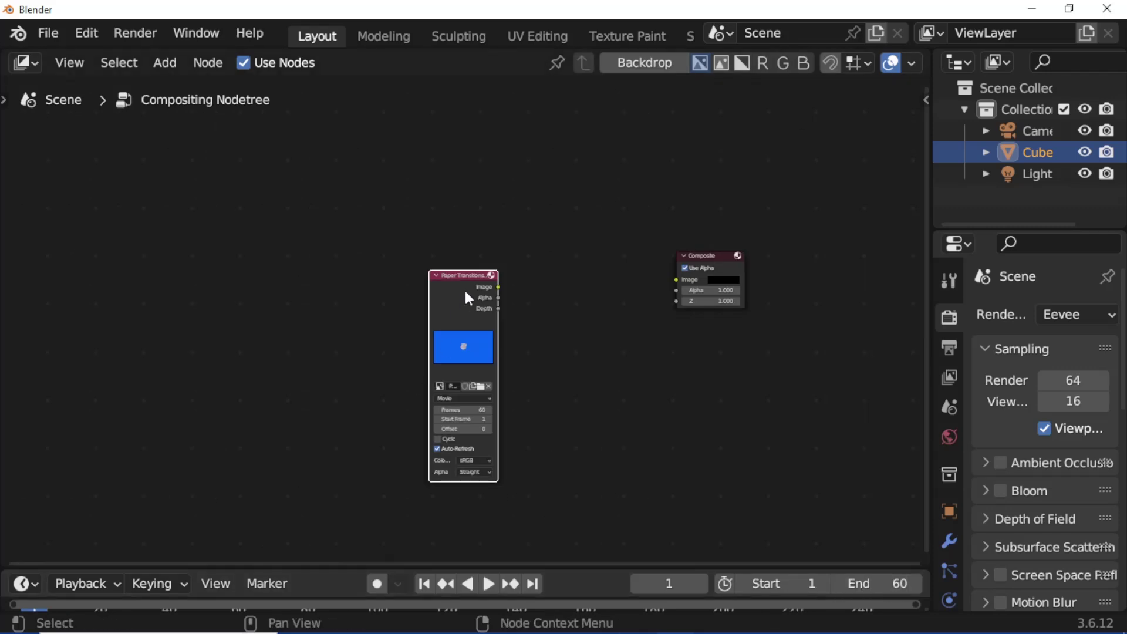
drag(465, 291, 294, 274)
ctrl+shift+click(294, 272)
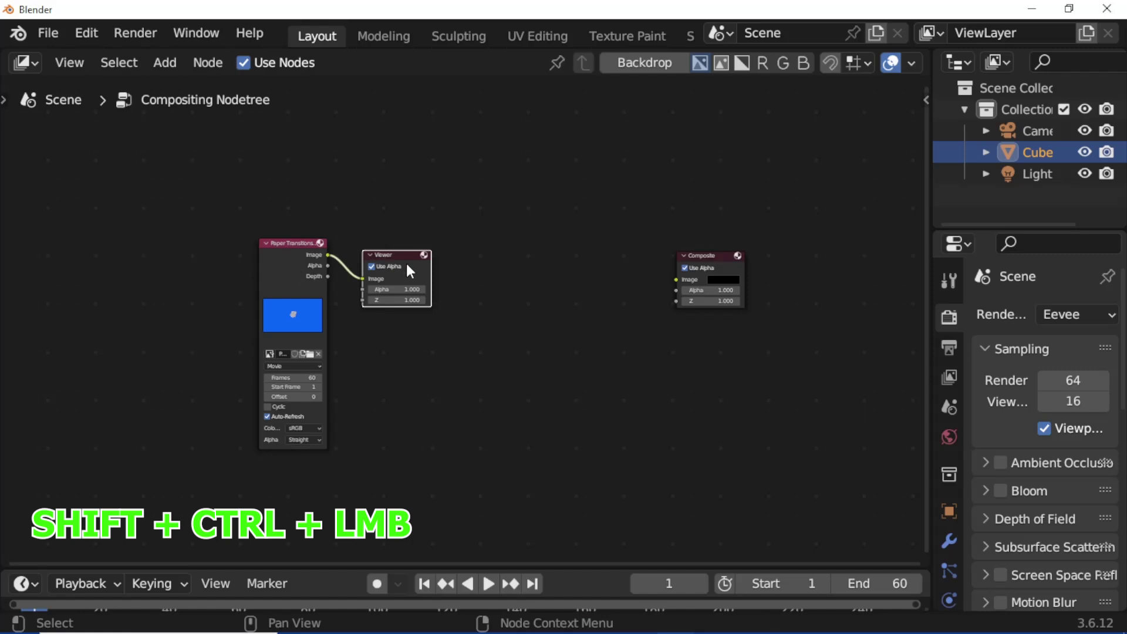
Arrange the Viewer and clip nodes, enable Backdrop, and jump to frame 25.
drag(410, 275, 723, 199)
middle_drag(728, 202, 817, 239)
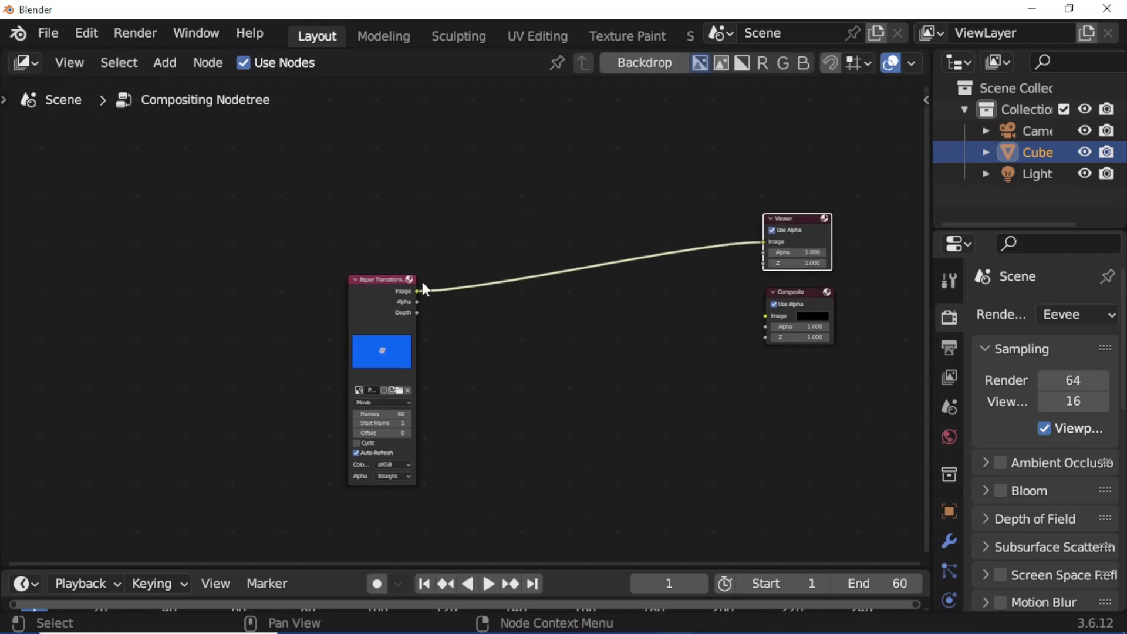
drag(373, 295, 311, 304)
click(656, 61)
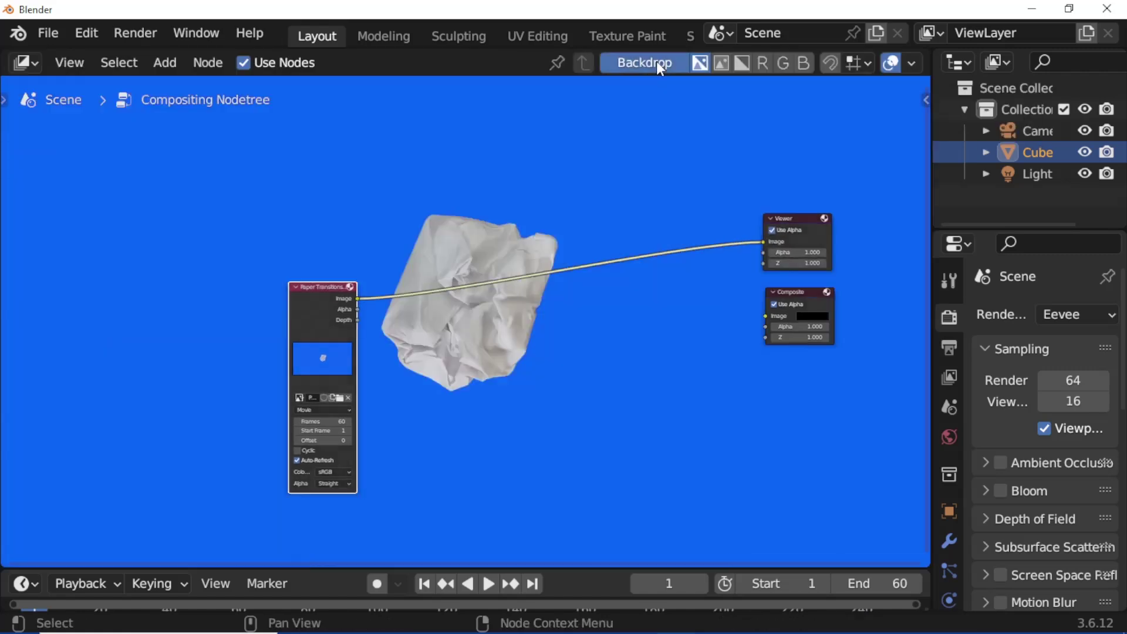
click(670, 583)
text(25)
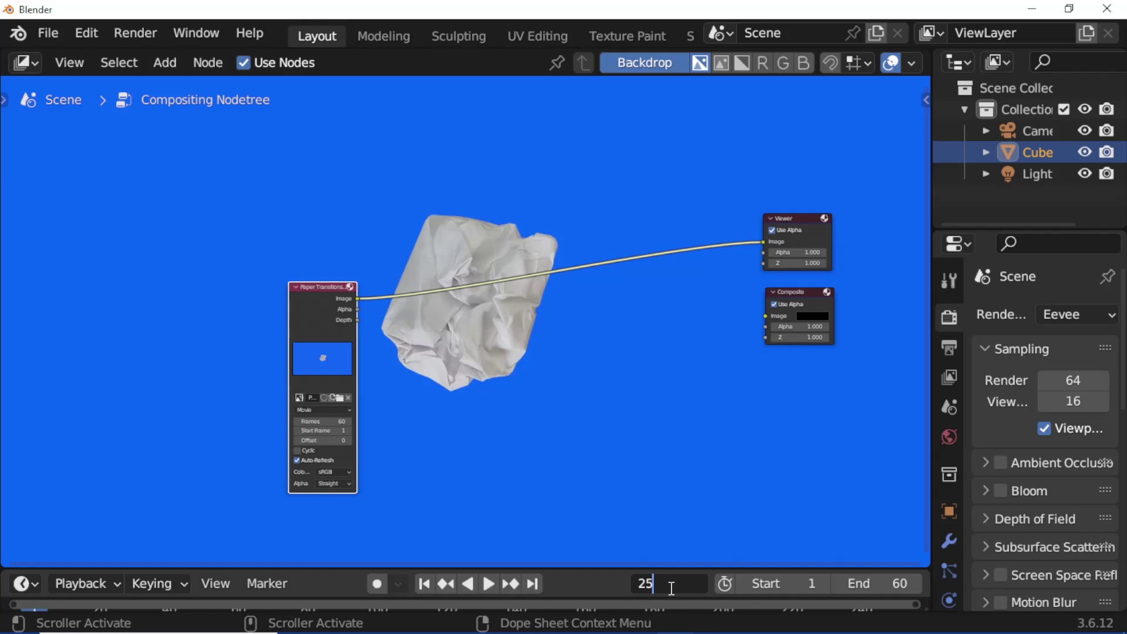
key(Return)
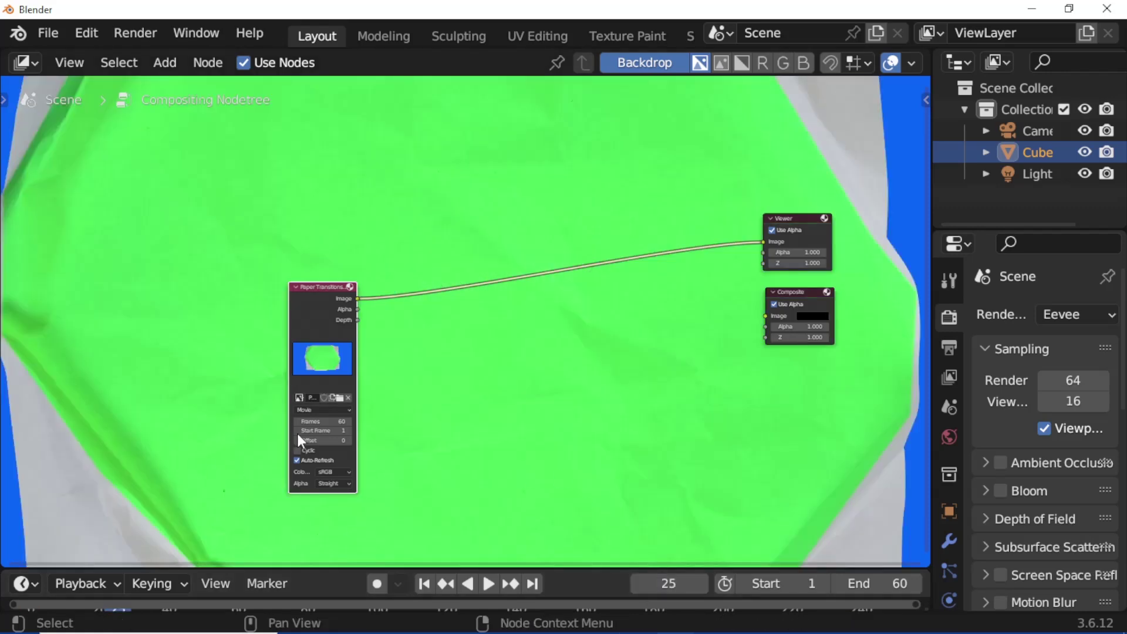
scroll(215, 361, up, 1)
Insert a Keying node between the clip and Viewer, sampling the green screen as Key Color.
key(shift+a)
mouse_move(543, 326)
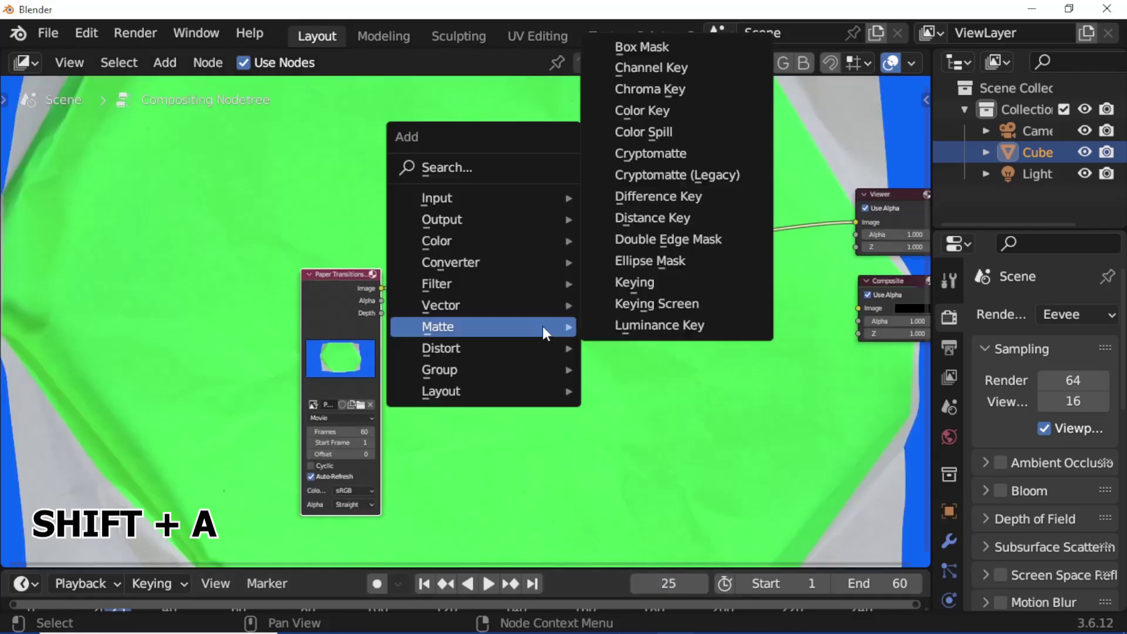
click(617, 282)
click(429, 181)
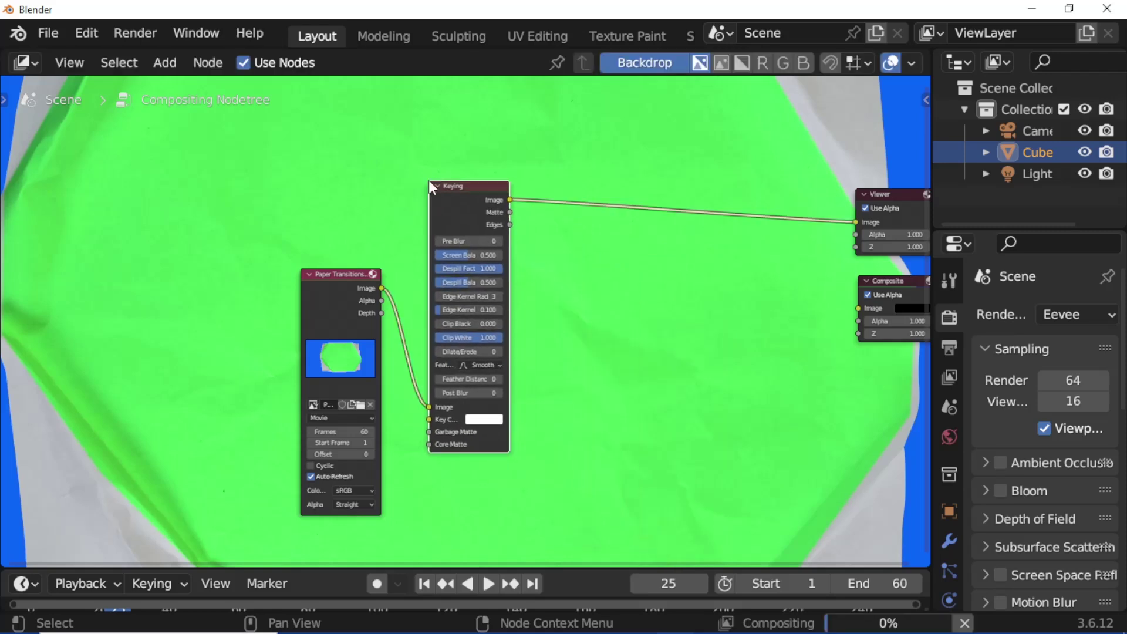
click(485, 420)
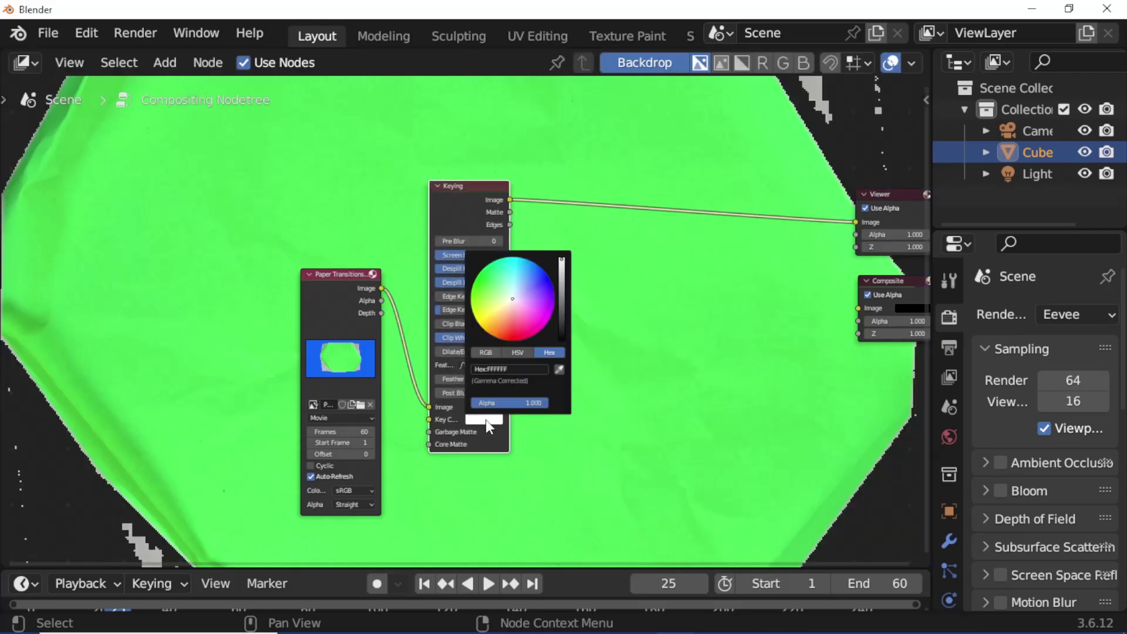
click(557, 370)
click(577, 300)
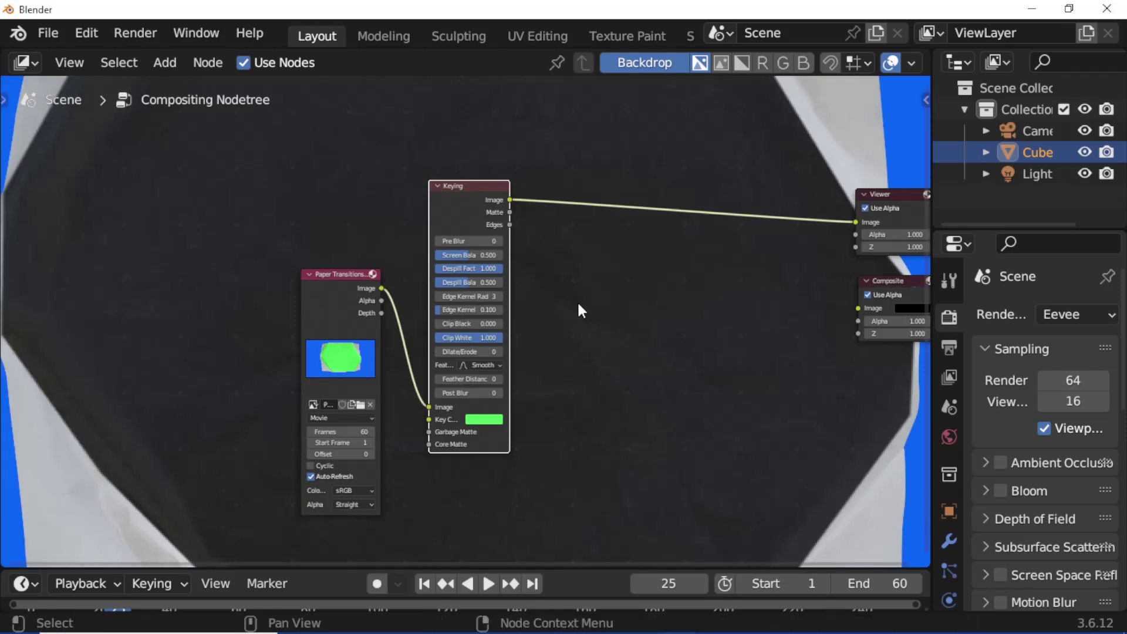
Set the Keying node's Pre Blur 2, Edge Kernel Tolerance 1.0 and Clip Black 0.856.
scroll(576, 300, up, 1)
click(448, 221)
text(2)
key(Return)
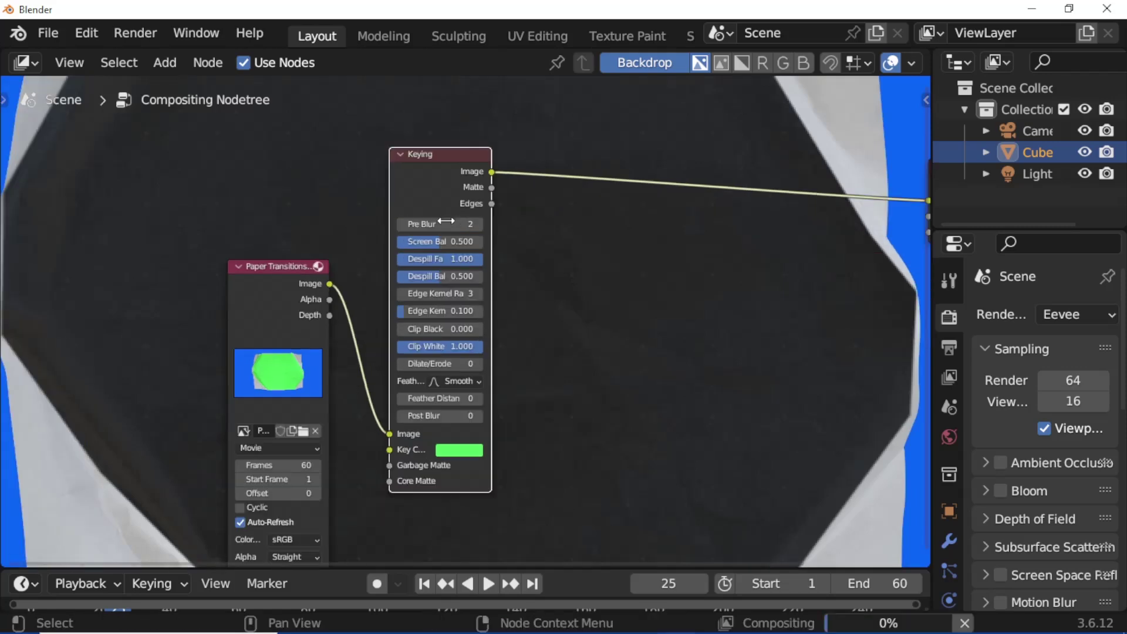
click(446, 315)
text(1)
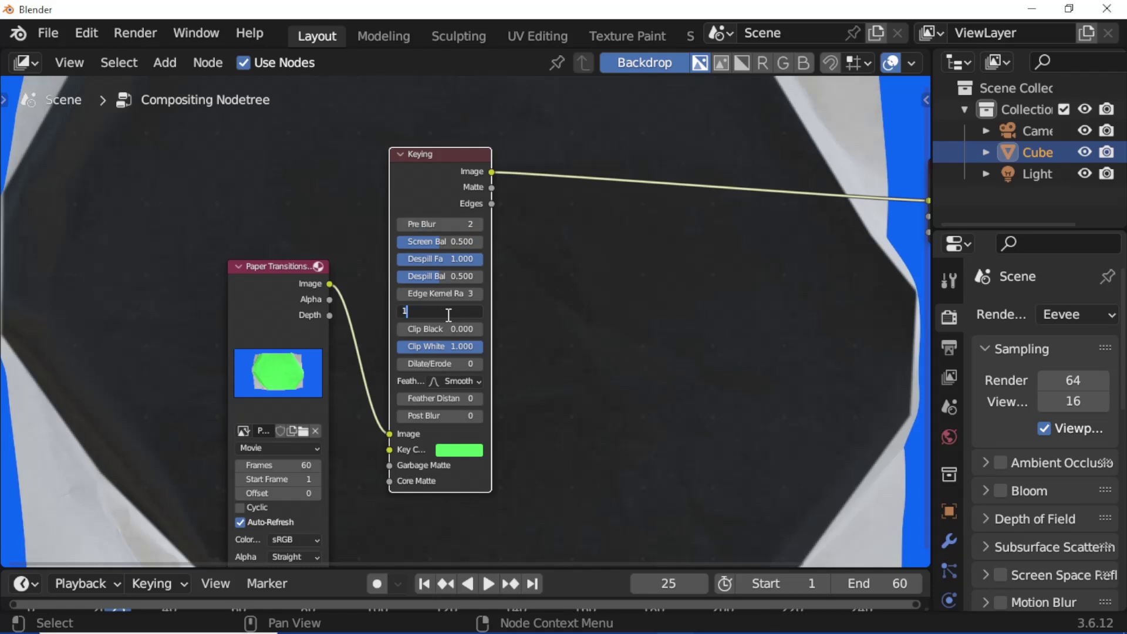
text(.0)
click(448, 329)
text(.856)
key(Return)
Raise Dilate/Erode to 3, Feather Distance to 2, Post Blur to 2, and reposition the nodes.
click(479, 364)
click(479, 364)
click(479, 364)
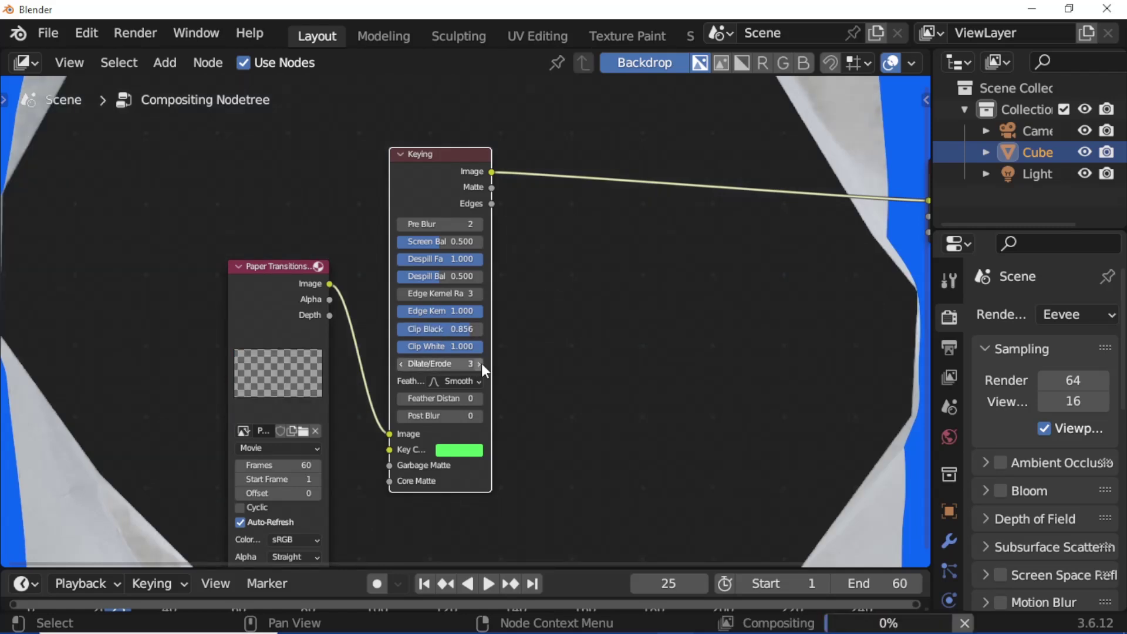
click(476, 399)
click(476, 400)
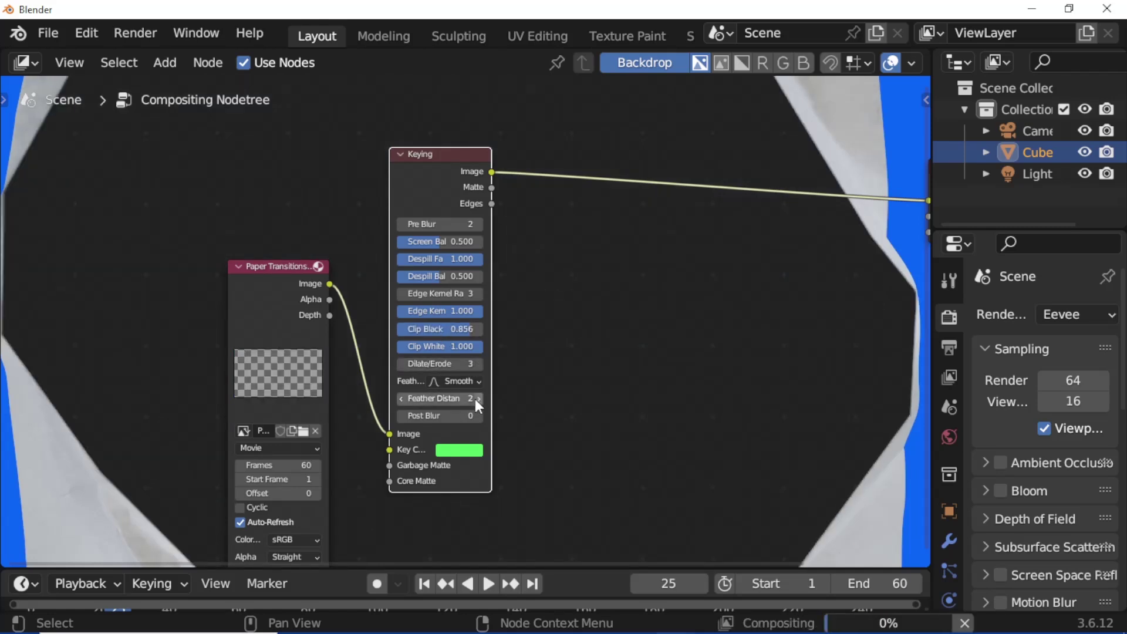
click(478, 416)
click(478, 416)
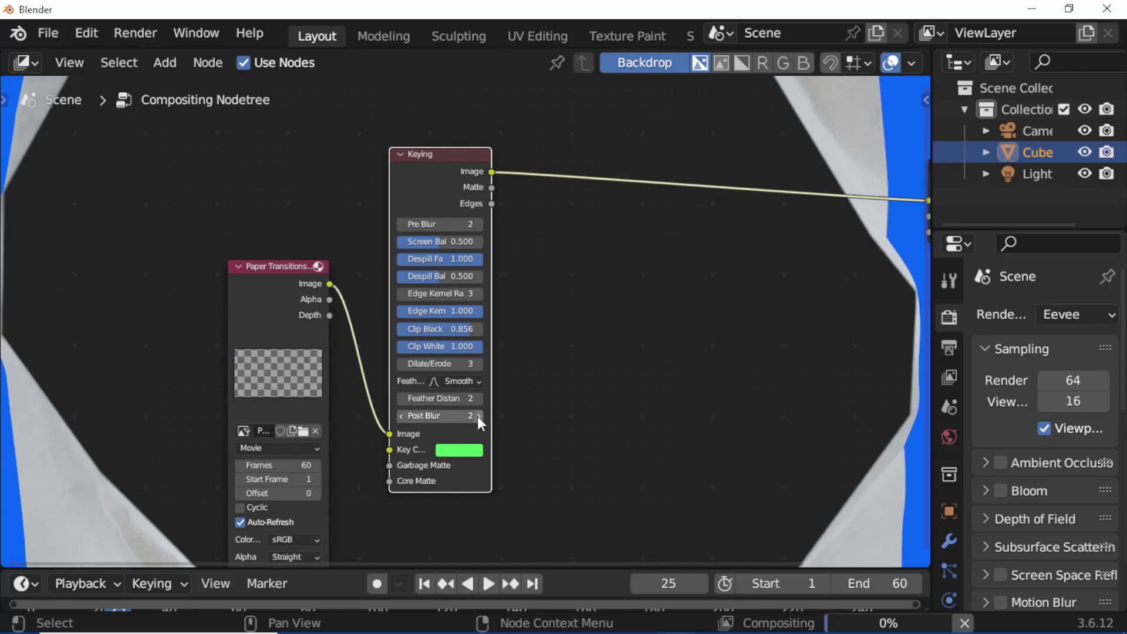
drag(276, 328, 207, 308)
drag(462, 180, 394, 208)
key(shift+a)
Insert a second Keying node on the link to the output and preview the first Keying result.
mouse_move(636, 266)
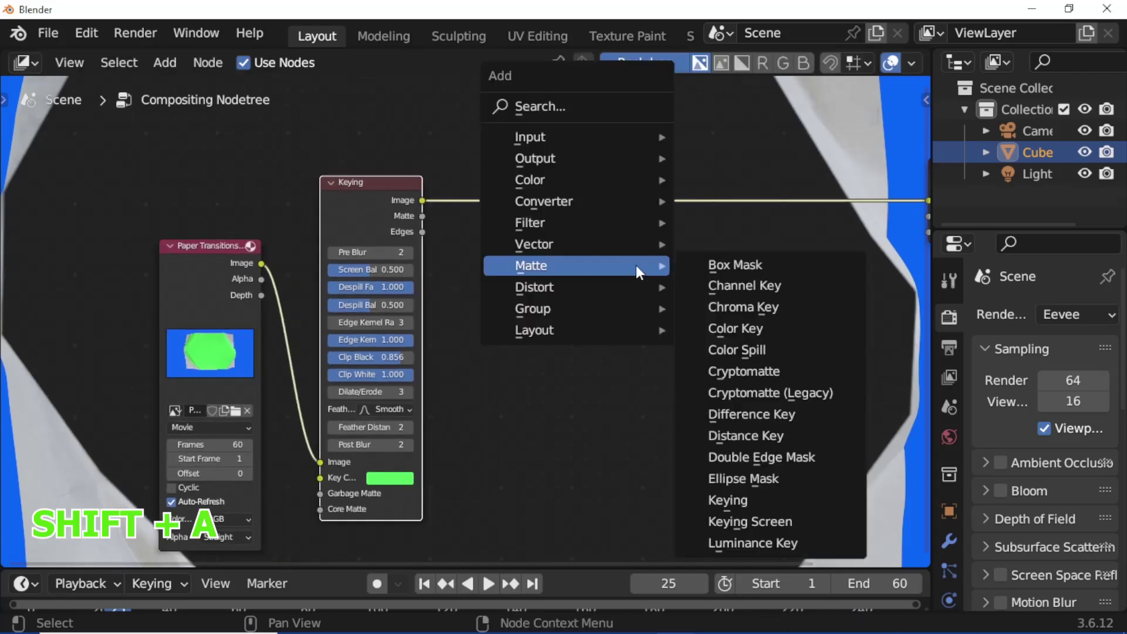
click(730, 500)
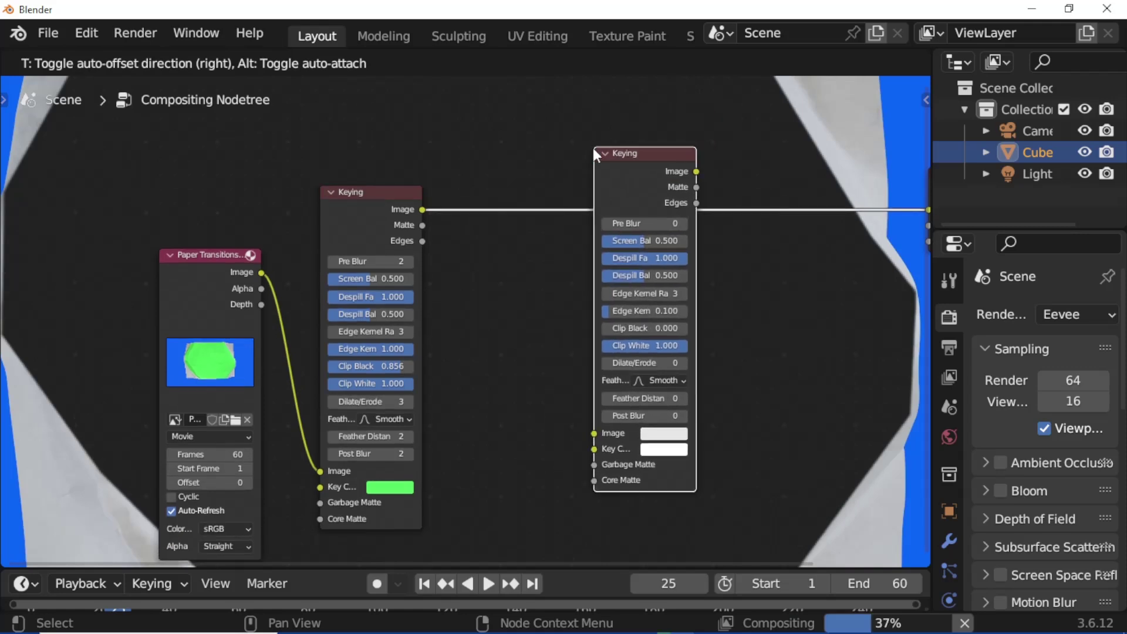
click(593, 148)
scroll(562, 362, down, 2)
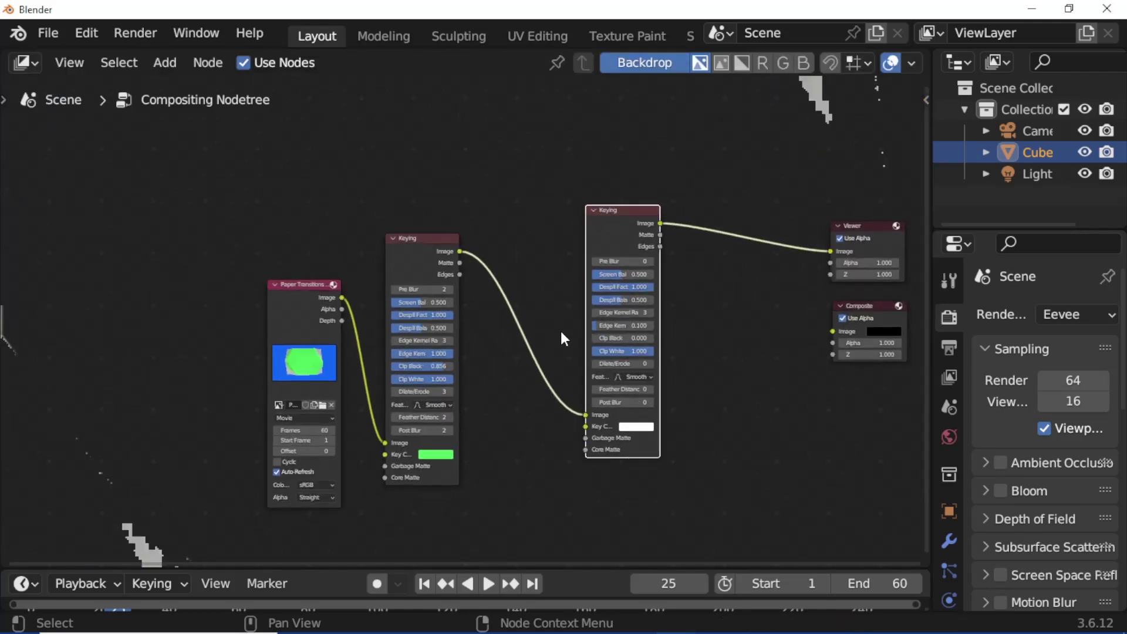
ctrl+shift+click(427, 258)
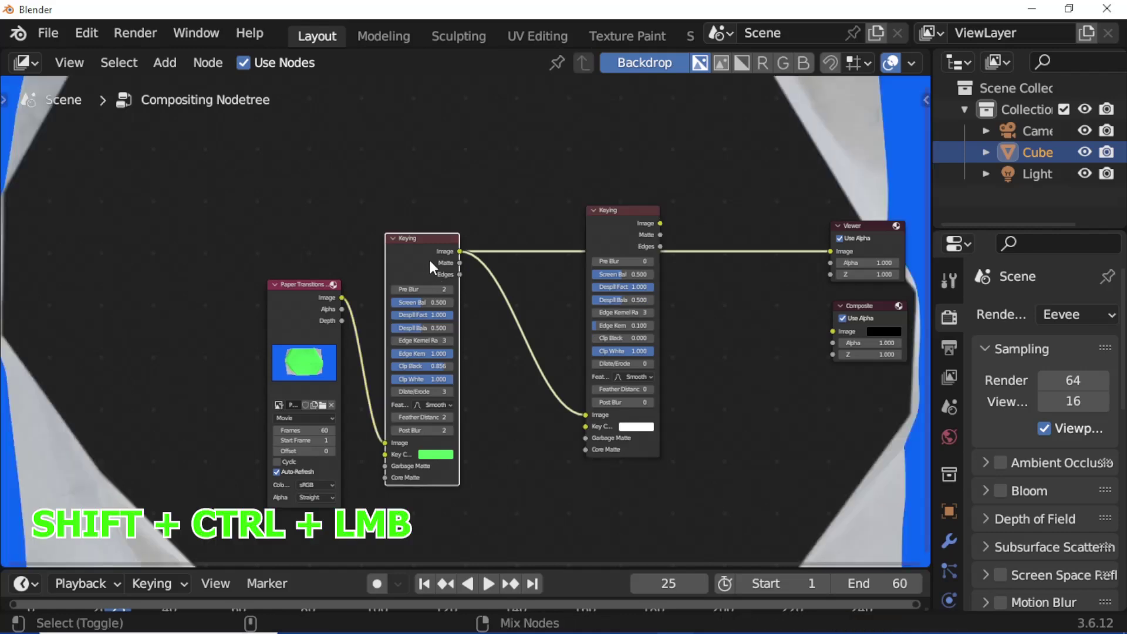
Sample the blue background as the second Keying node's key colour and view its result.
click(633, 430)
click(714, 373)
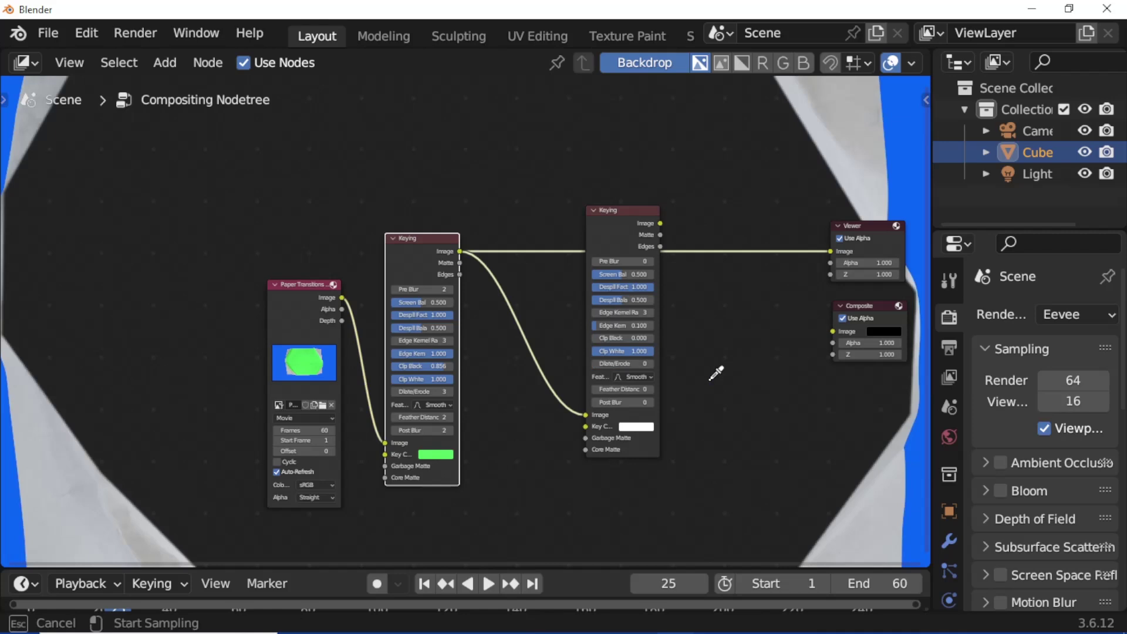
click(910, 139)
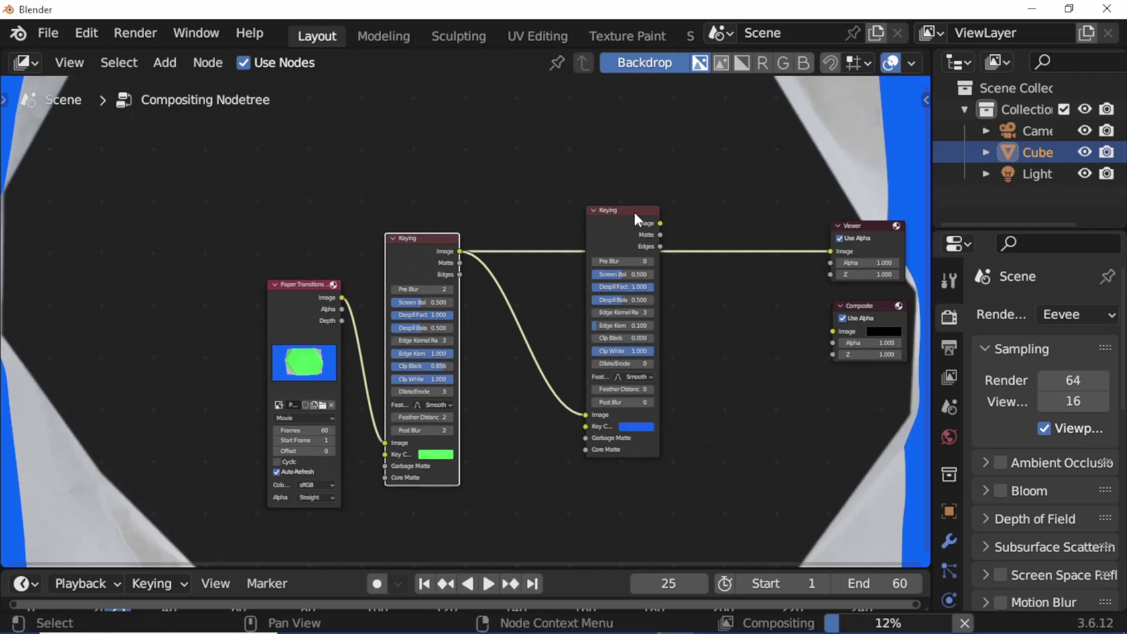
click(634, 212)
ctrl+shift+click(633, 212)
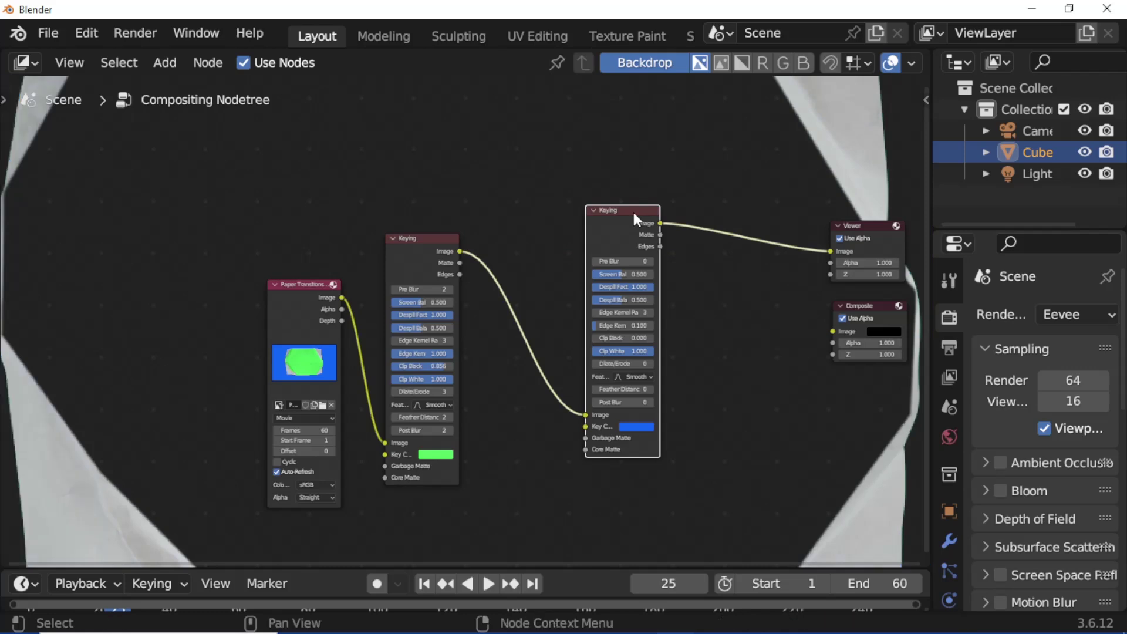
scroll(633, 212, up, 1)
scroll(632, 213, up, 1)
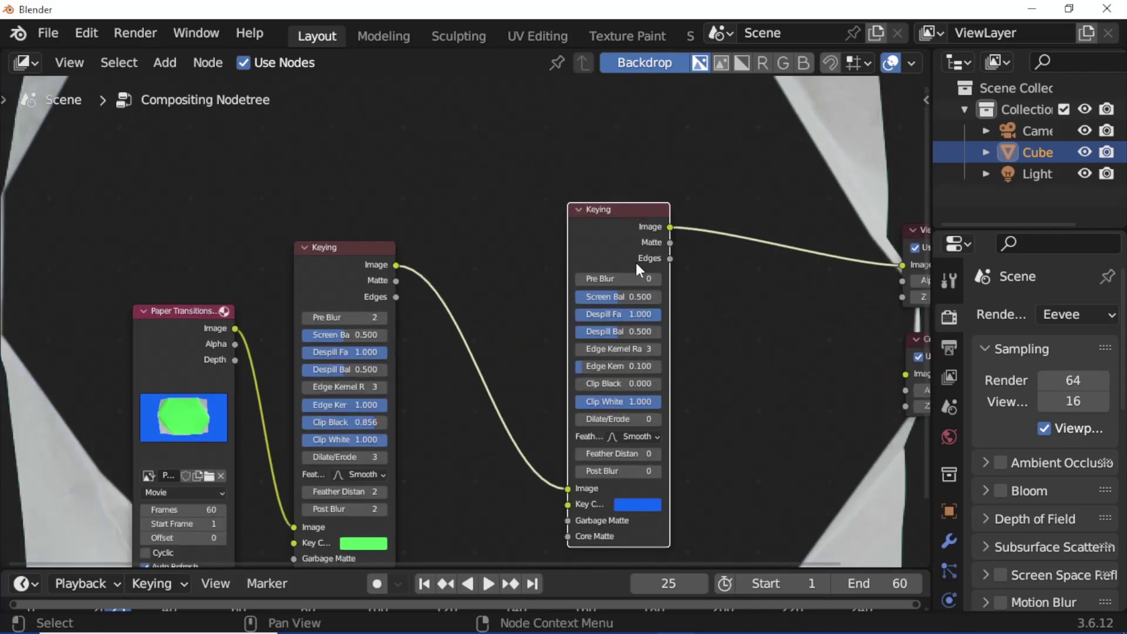
Enter Pre Blur 2, Edge Kernel Tolerance 0, Clip Black 0.863 and Dilate/Erode -10.
click(629, 282)
text(2)
key(Return)
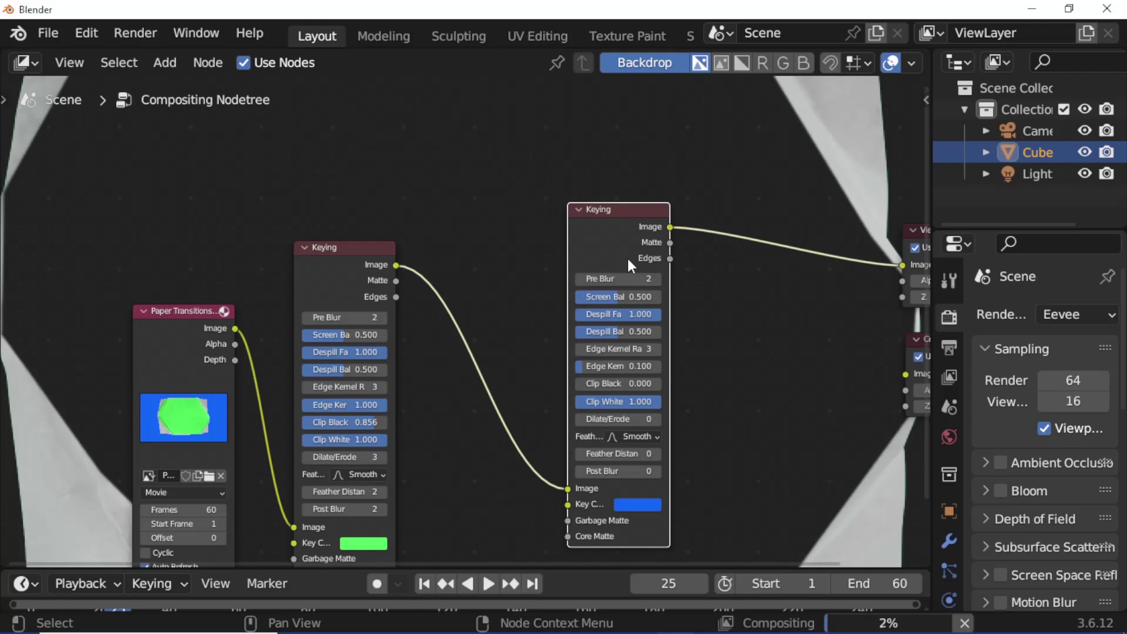
click(621, 366)
text(0)
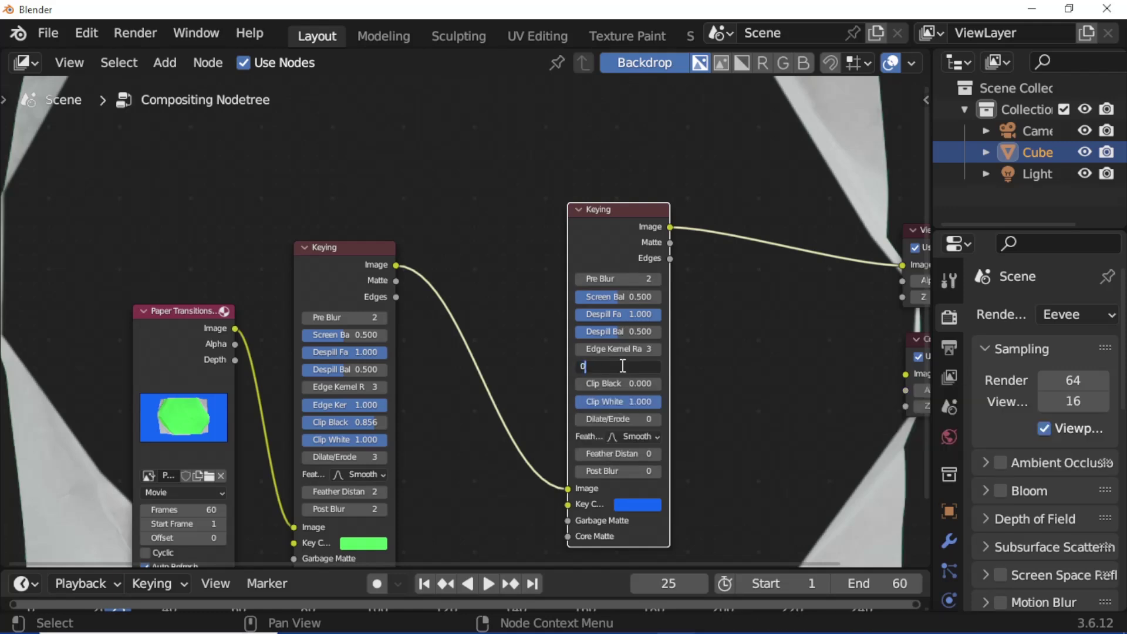
key(Return)
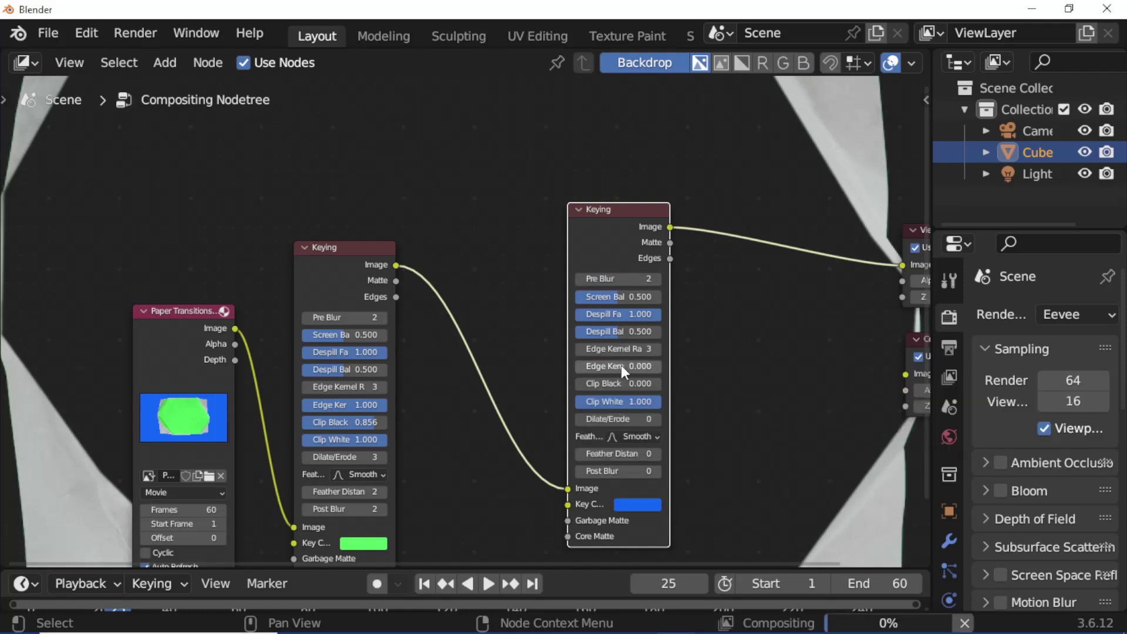
click(615, 384)
text(0.8)
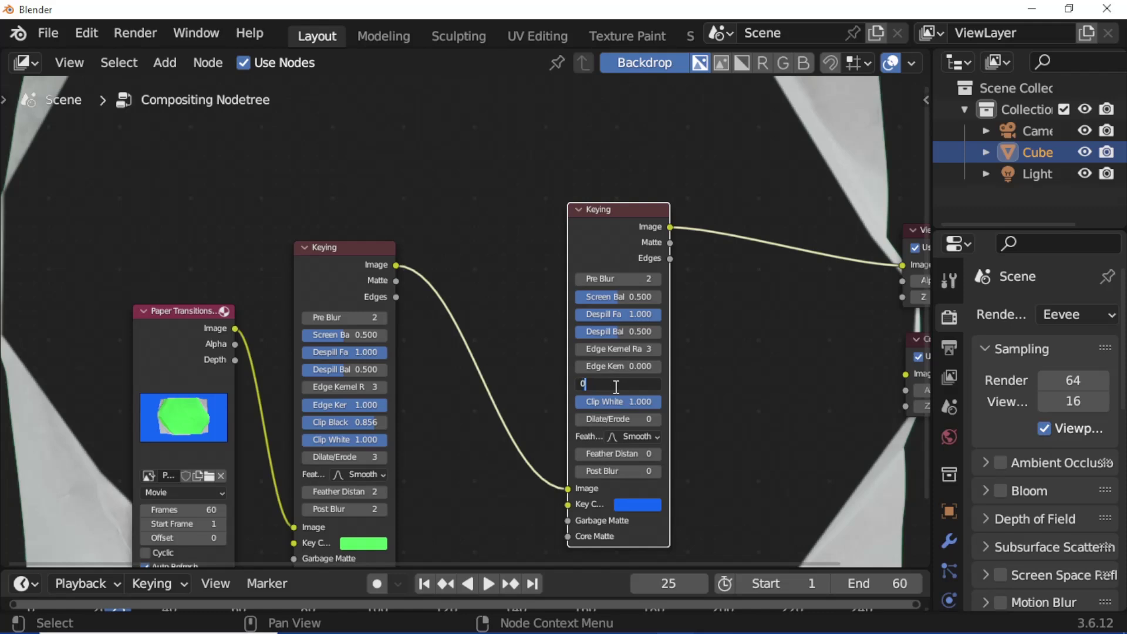
text(63)
key(Return)
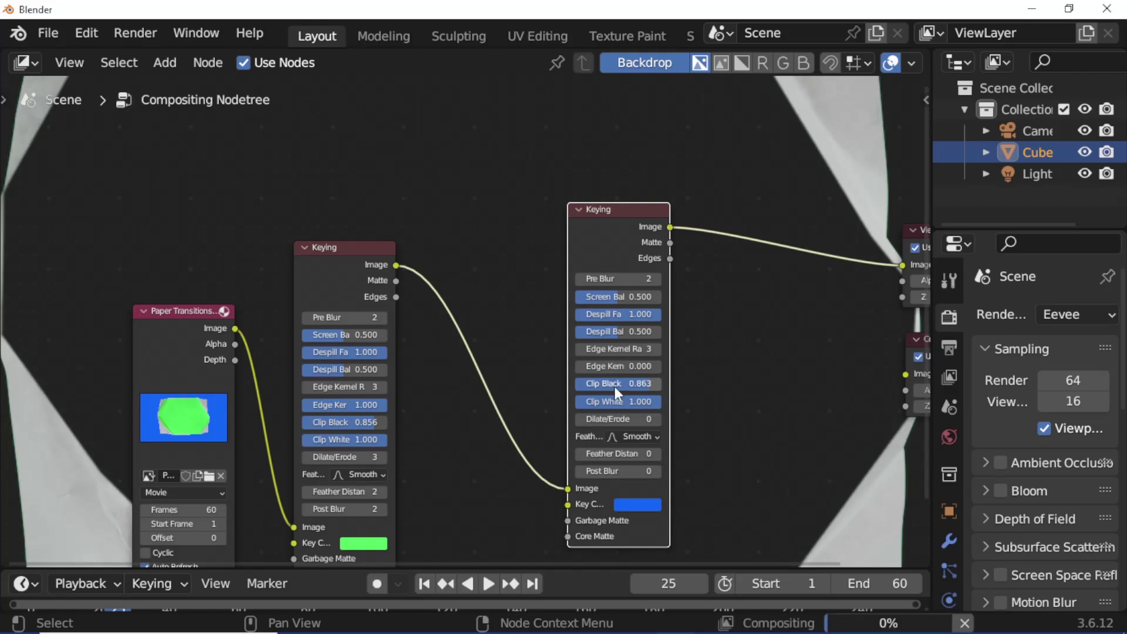
click(615, 419)
text(-10)
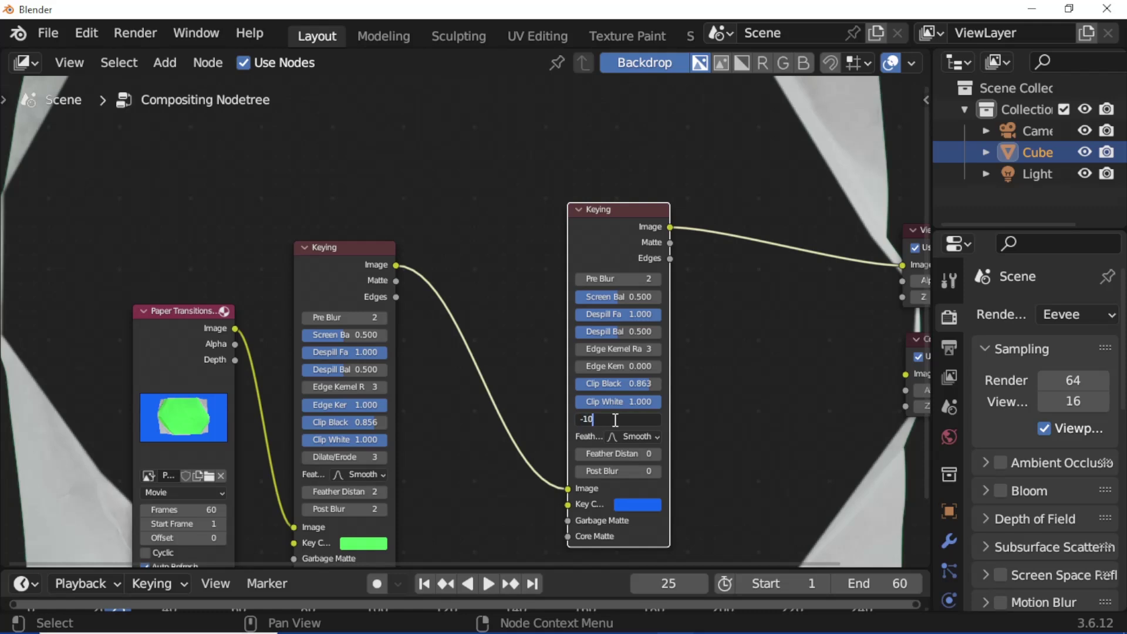
key(Return)
Step Feather Distance up to 3 and Post Blur up to 4, then recentre the nodes.
click(653, 453)
click(652, 453)
click(653, 453)
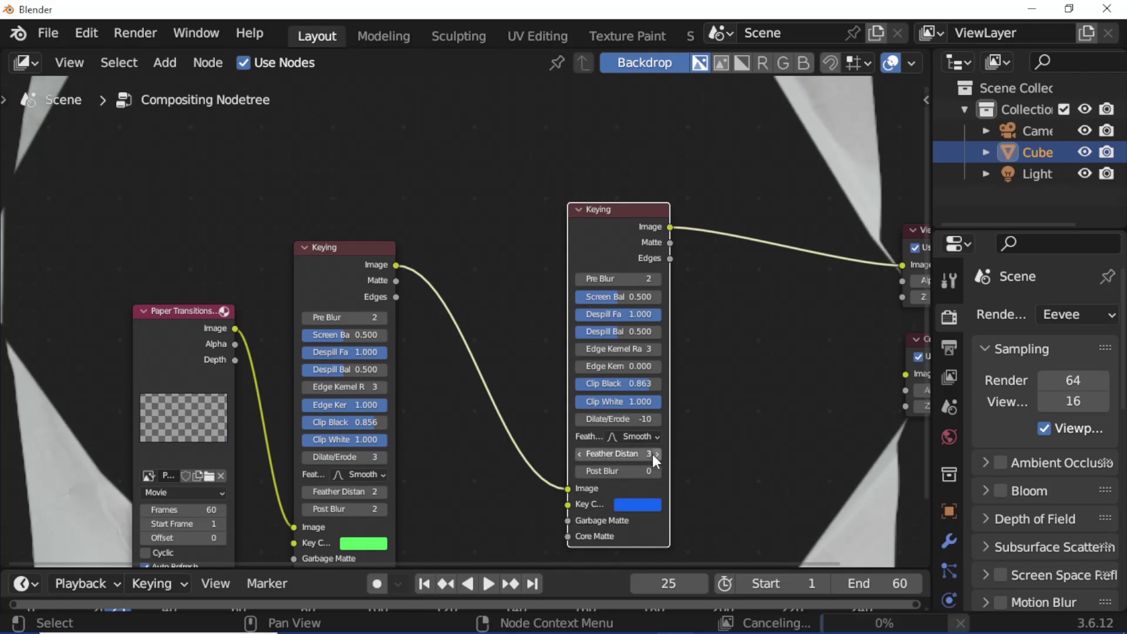
click(656, 471)
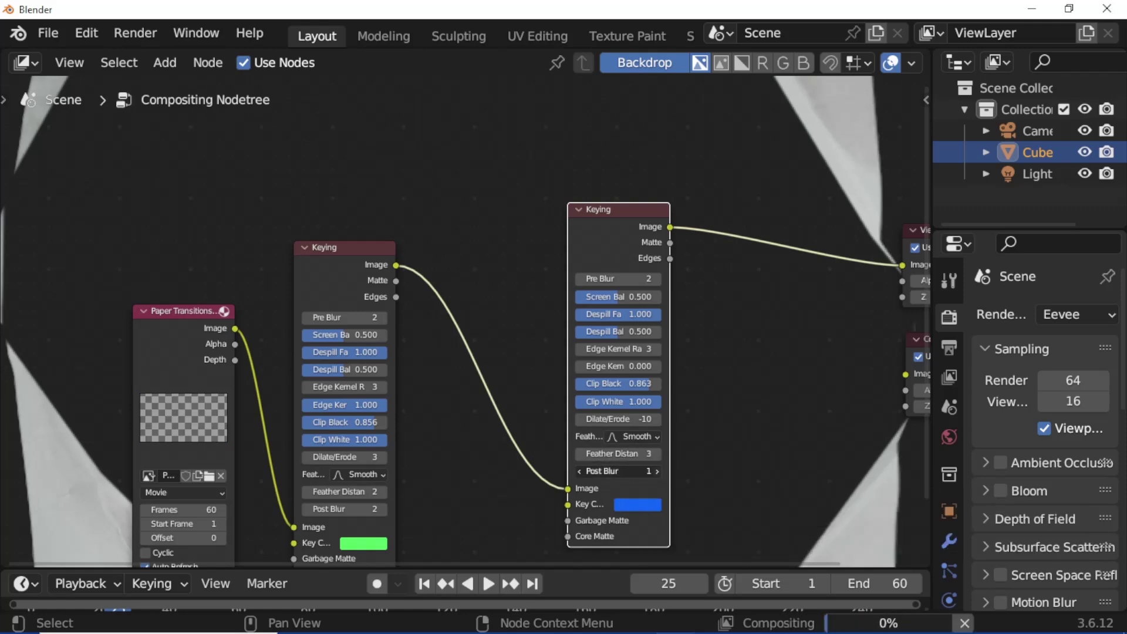
click(657, 471)
click(656, 472)
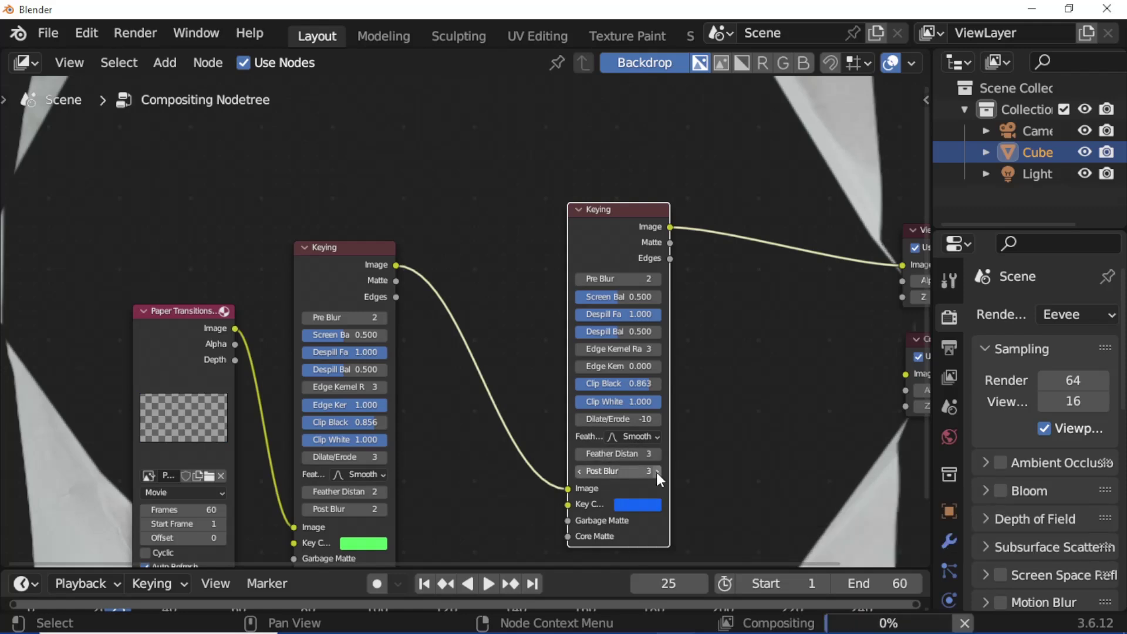
click(656, 471)
scroll(632, 480, down, 3)
middle_drag(632, 480, 491, 325)
Lower Backdrop Zoom to 0.39 in the sidebar's View tab and pan the node view up.
key(n)
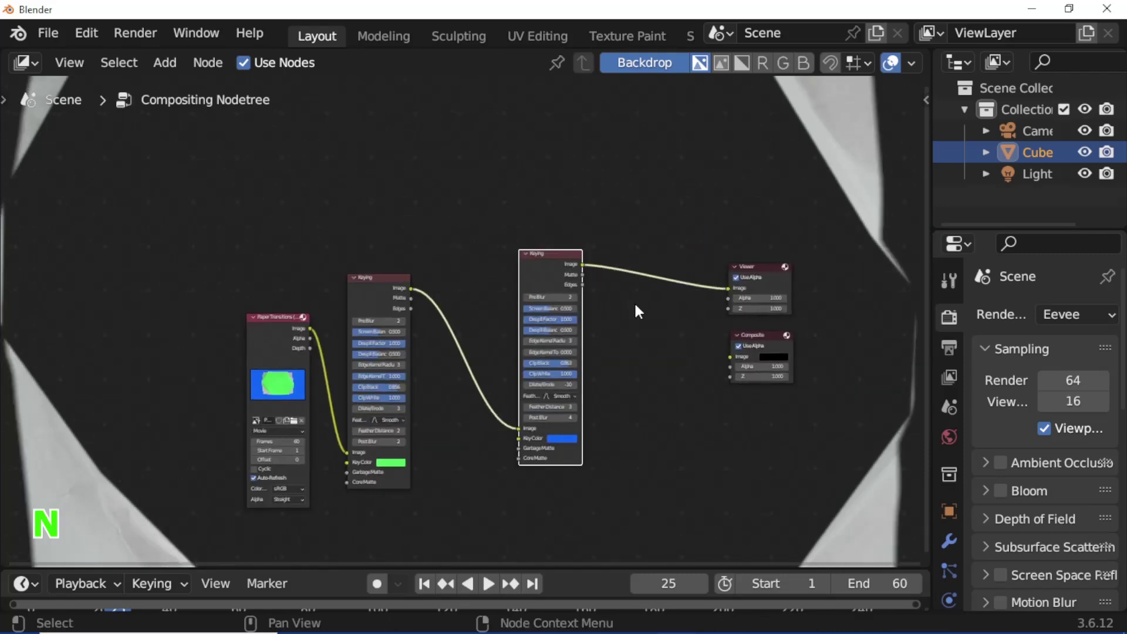
click(918, 206)
drag(839, 146, 760, 145)
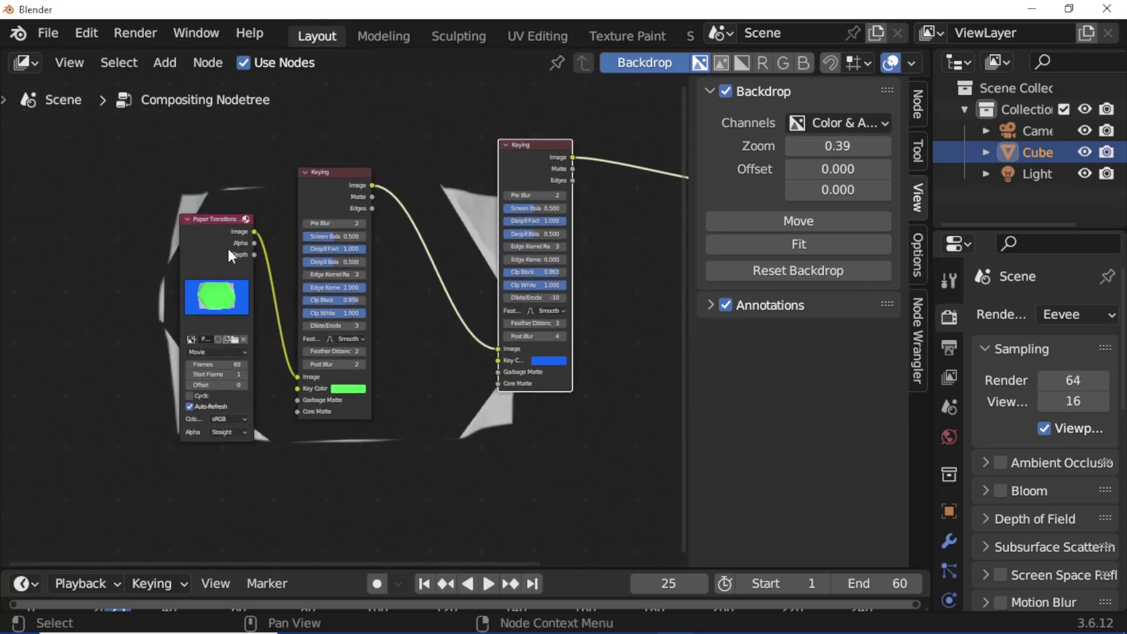
key(n)
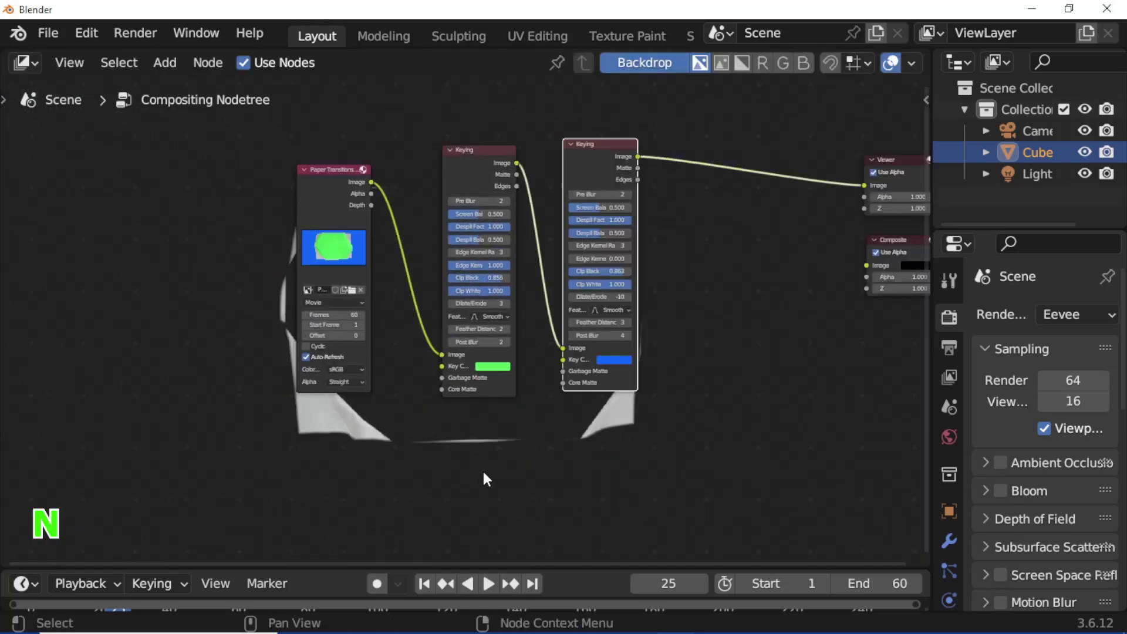
alt+drag(462, 495, 454, 395)
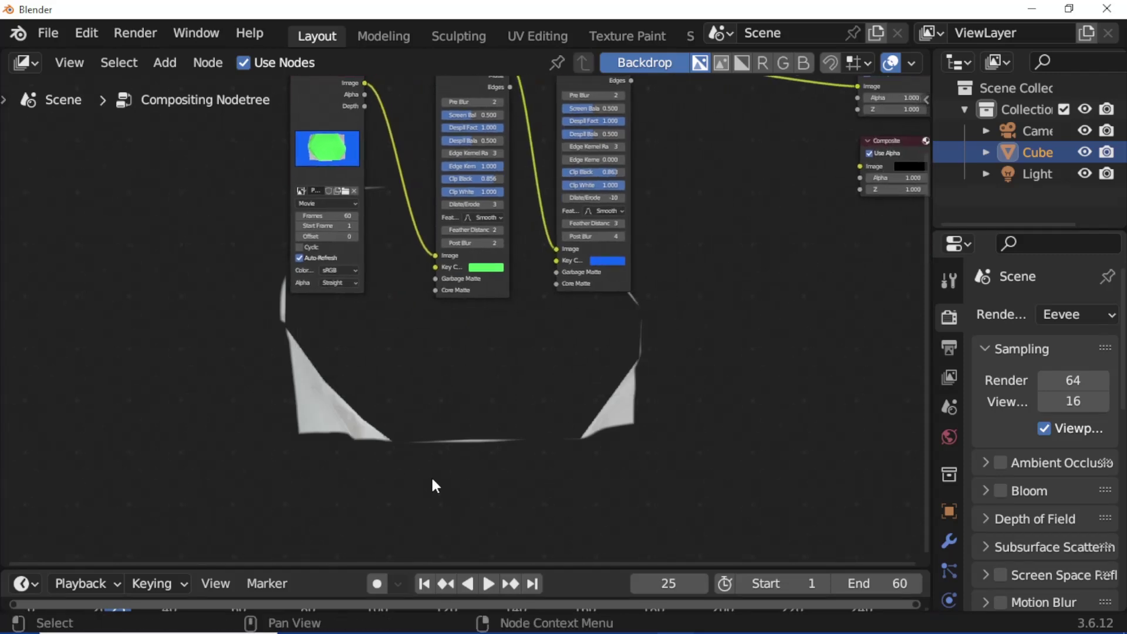
Drag blender_logo and grid.mp4 from Paper Elements into the compositor, then frame all nodes.
mouse_move(423, 628)
click(375, 618)
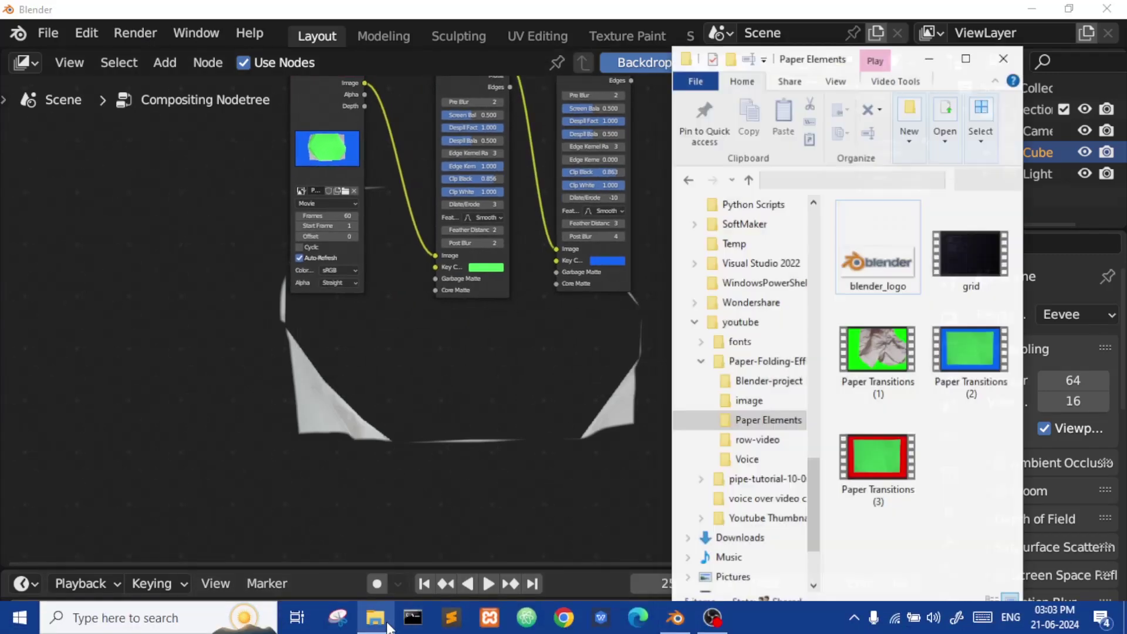
click(883, 260)
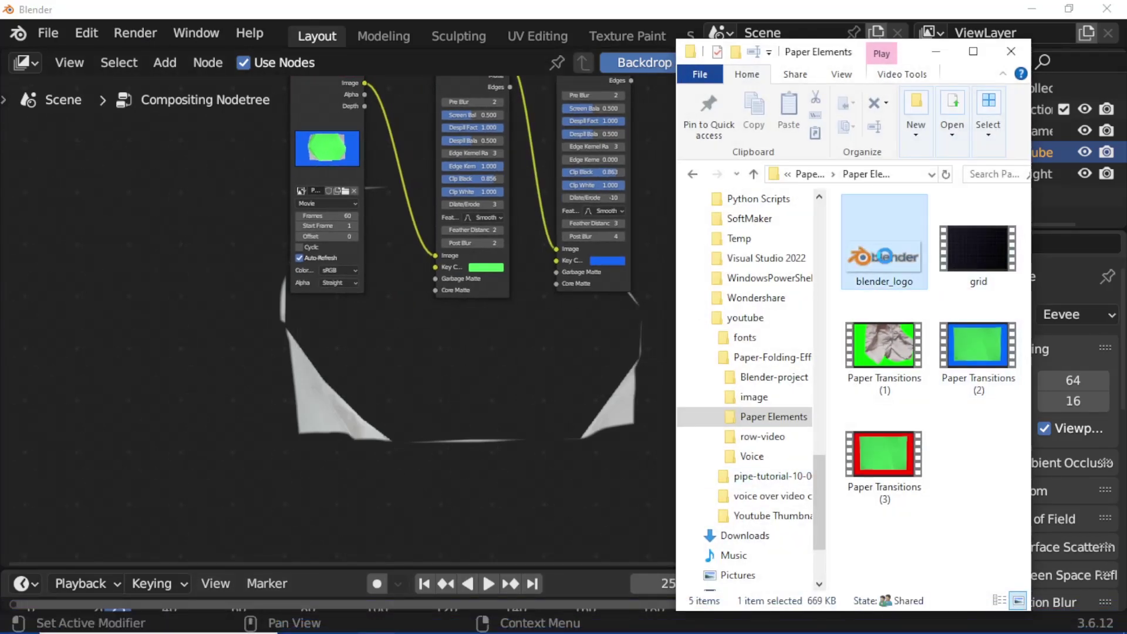
drag(292, 361, 292, 361)
drag(977, 253, 428, 558)
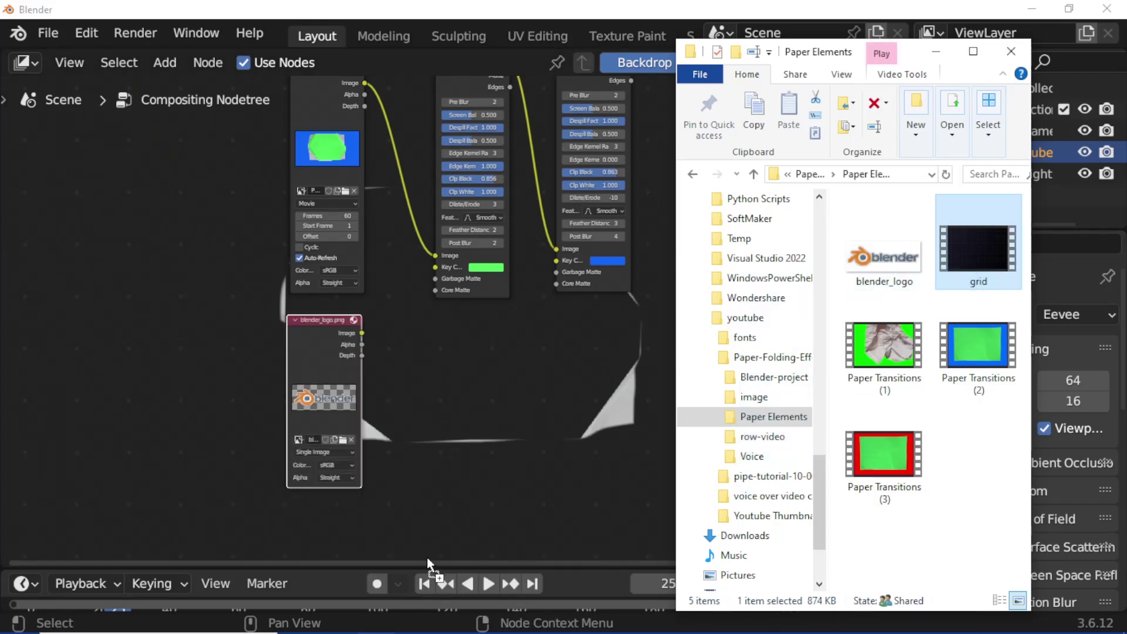
drag(313, 532, 313, 532)
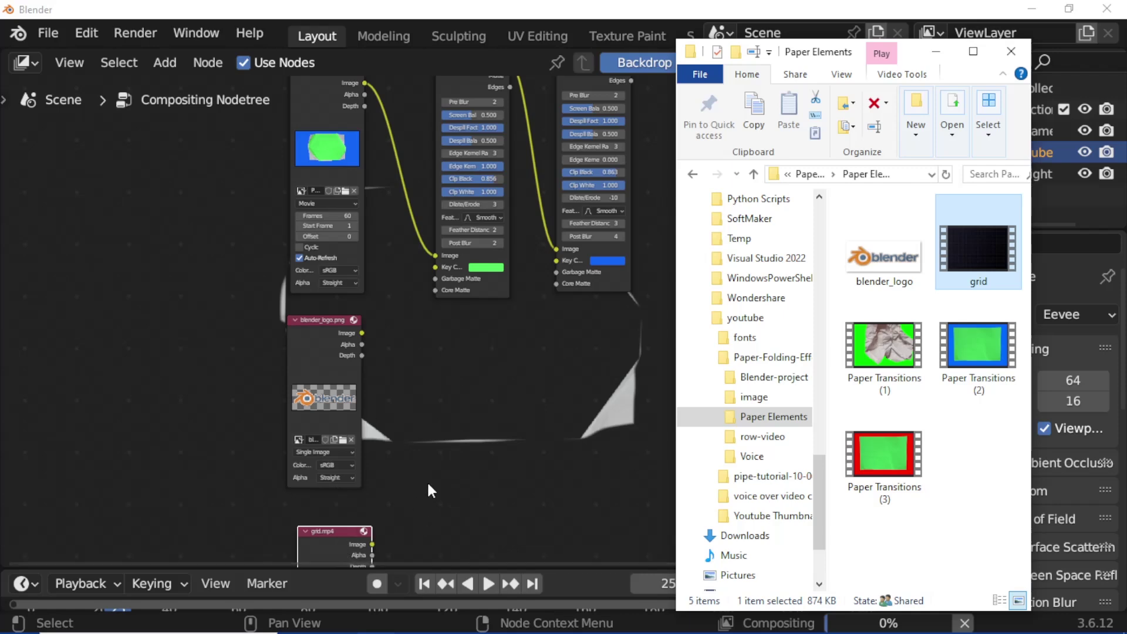
key(Home)
drag(454, 472, 495, 445)
drag(422, 449, 400, 440)
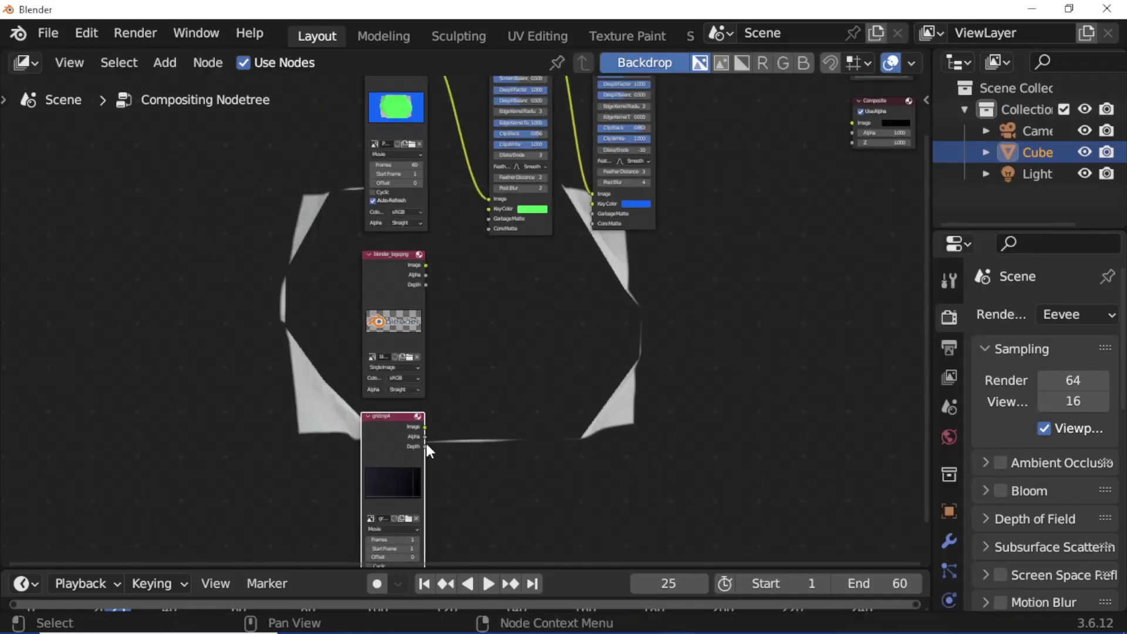
Refresh the grid.mp4 node to use all 178 frames, then close the sidebar.
key(n)
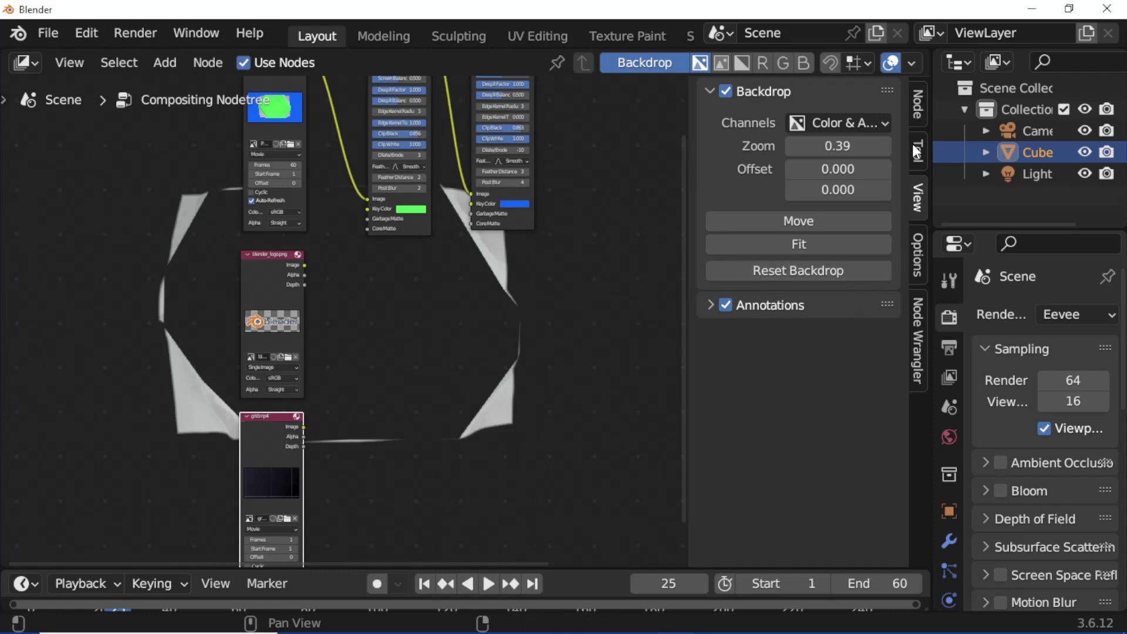
click(913, 111)
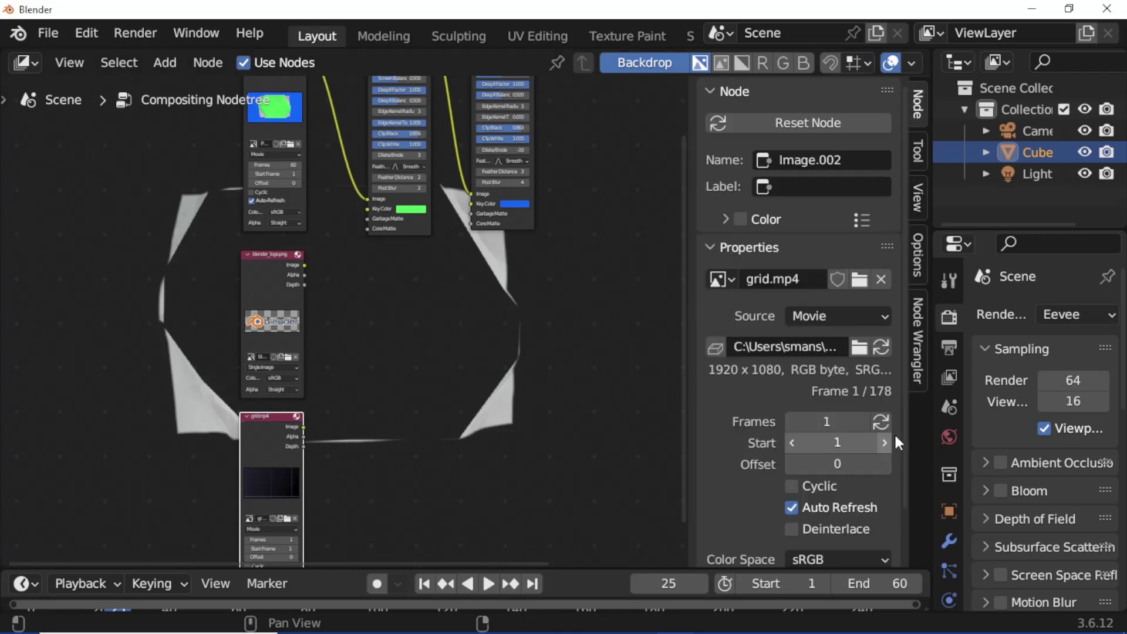
click(882, 423)
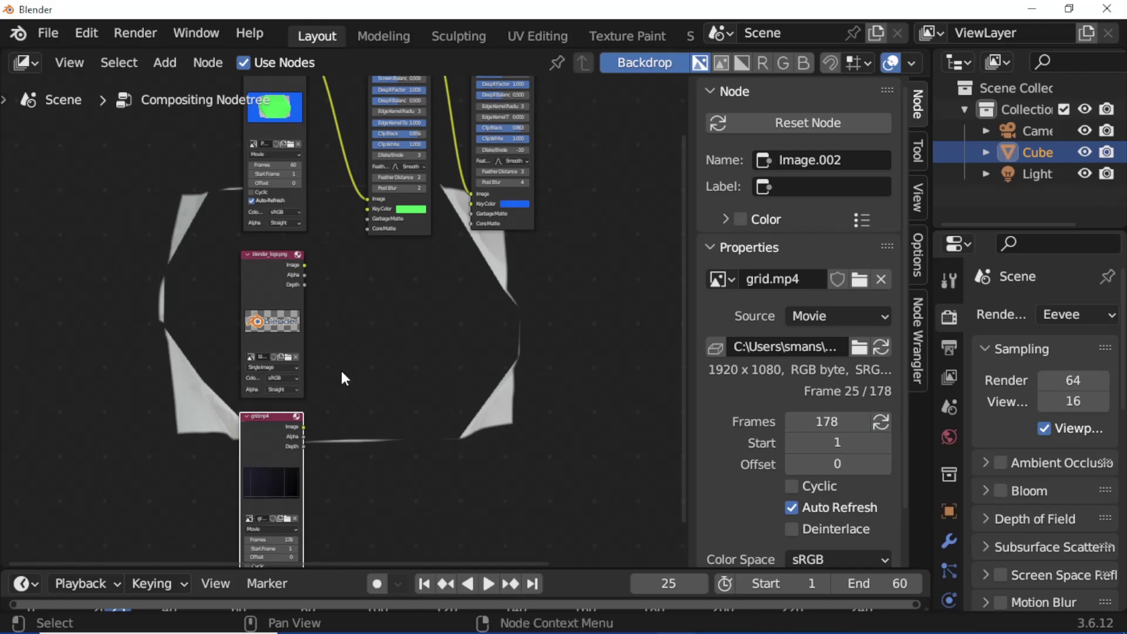
scroll(411, 370, up, 1)
key(n)
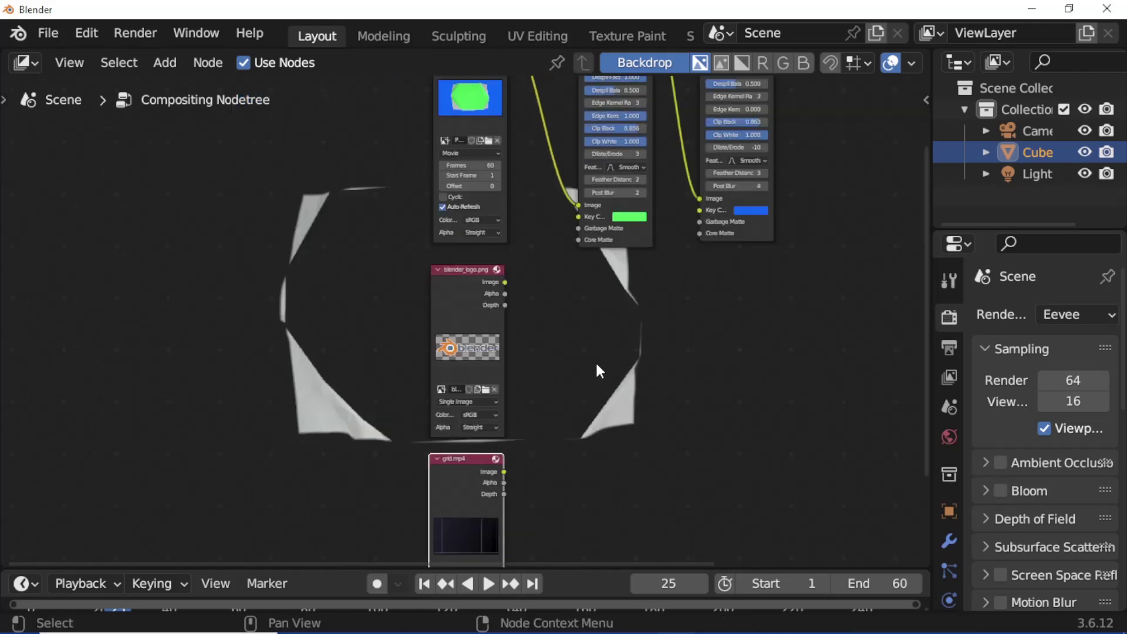
key(shift+a)
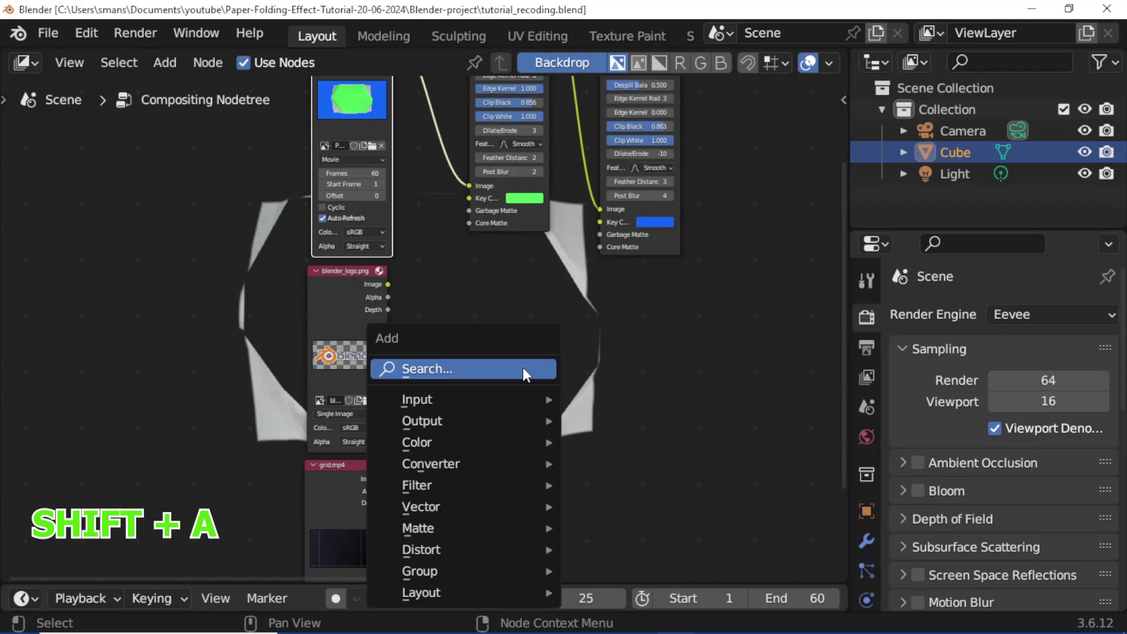
Add an Alpha Over node and link the blender_logo.png image into it.
click(522, 368)
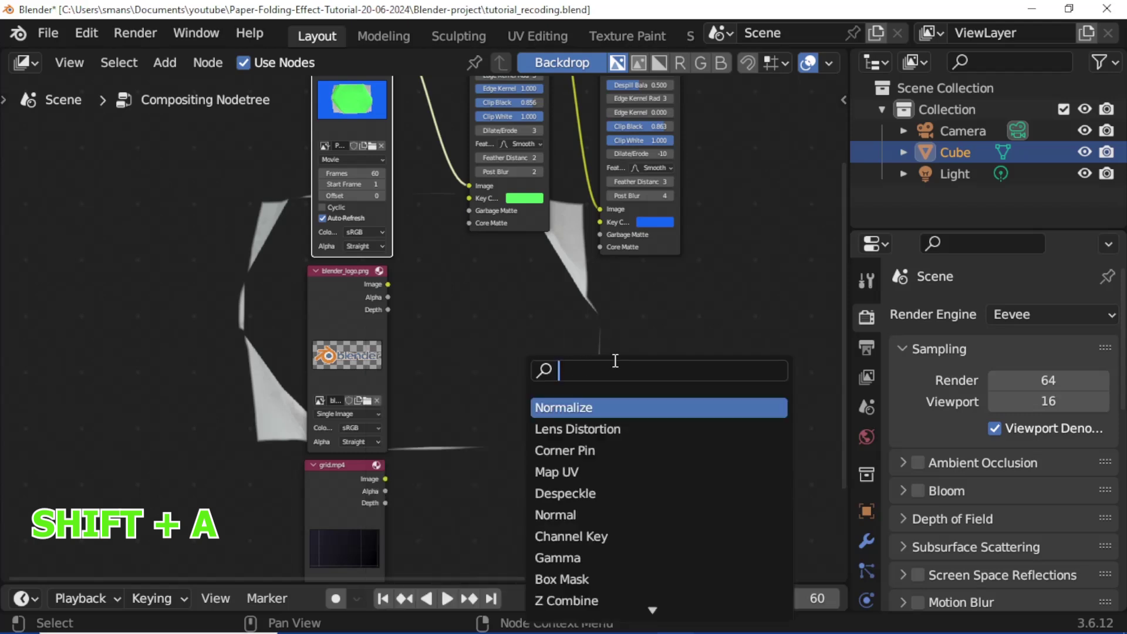
text(a)
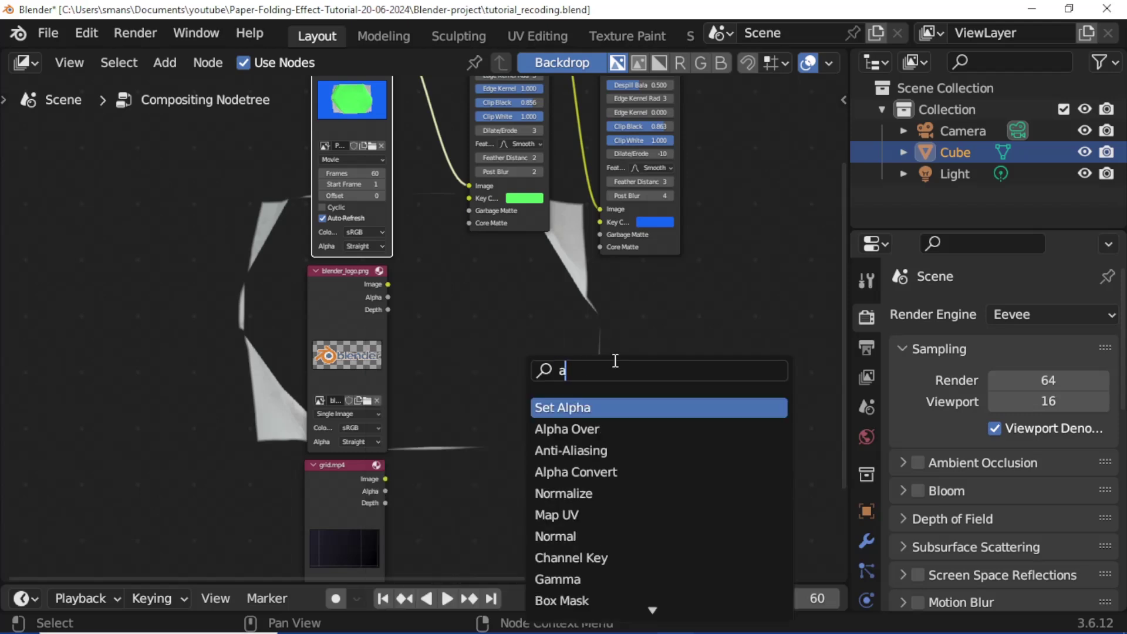
click(616, 431)
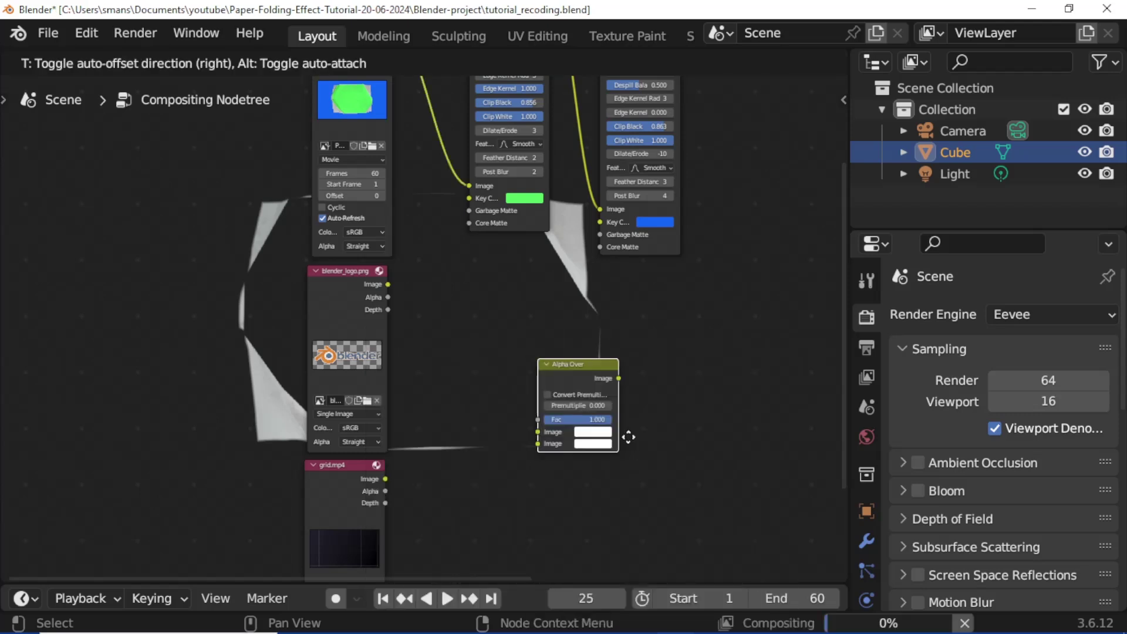
click(628, 437)
drag(386, 284, 532, 417)
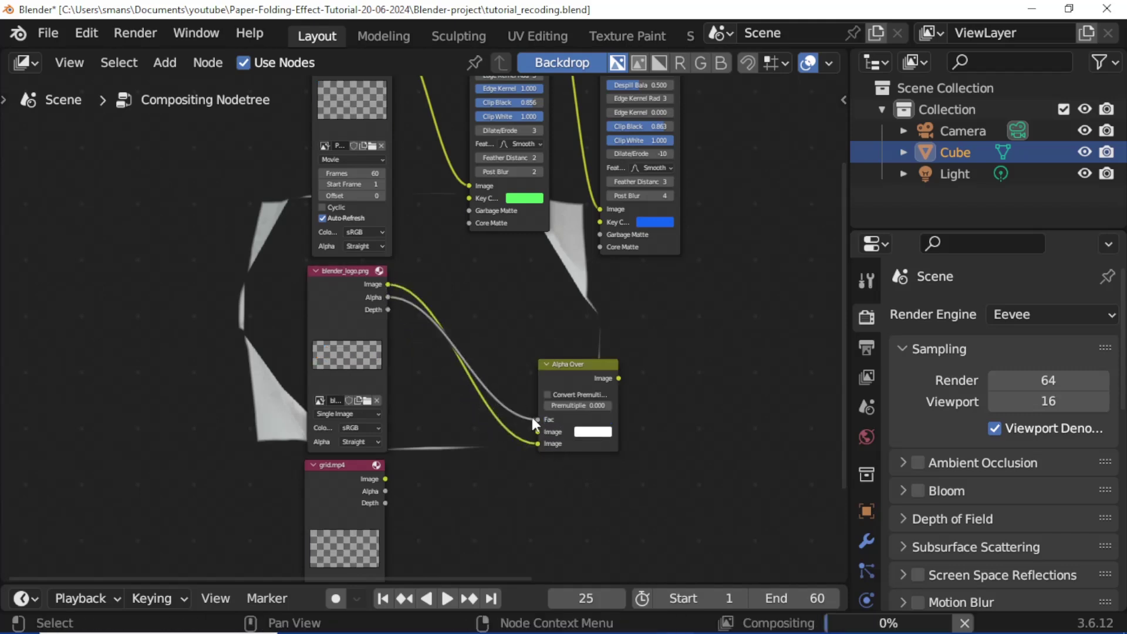
Preview the Alpha Over result, feed grid.mp4's image into its upper input, and duplicate the node.
ctrl+shift+click(573, 380)
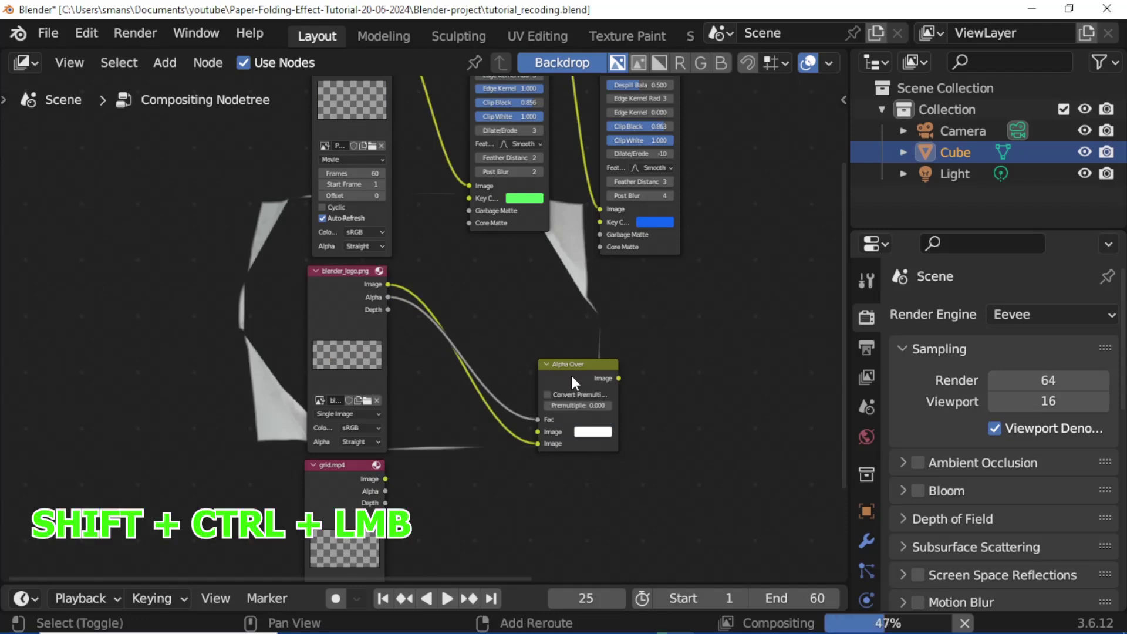
drag(385, 479, 539, 431)
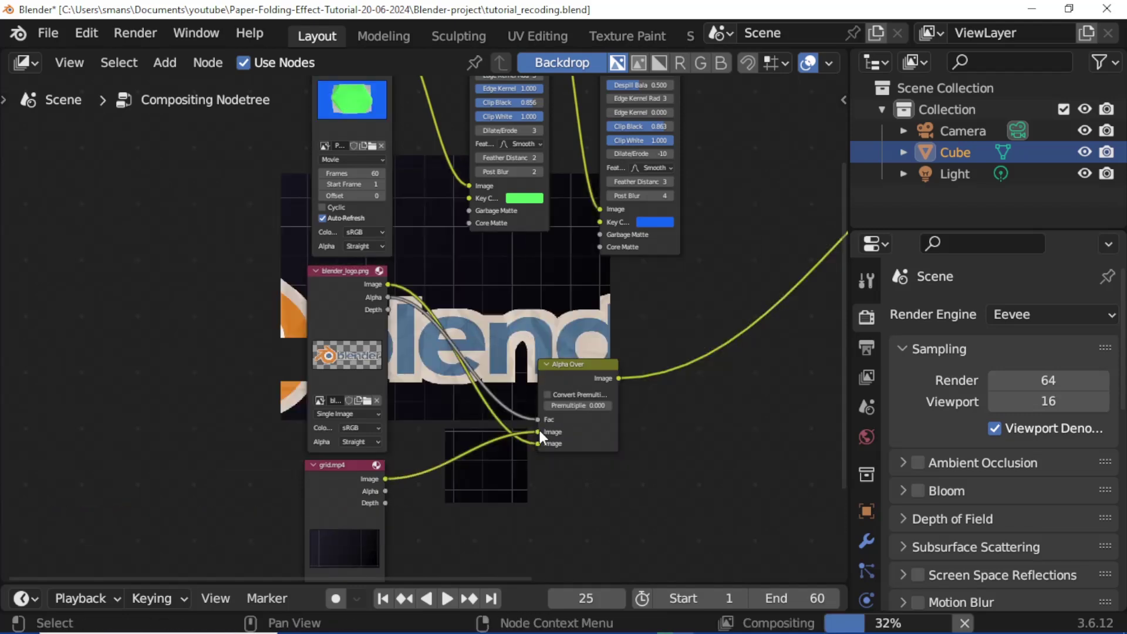
middle_drag(609, 394, 466, 395)
click(408, 417)
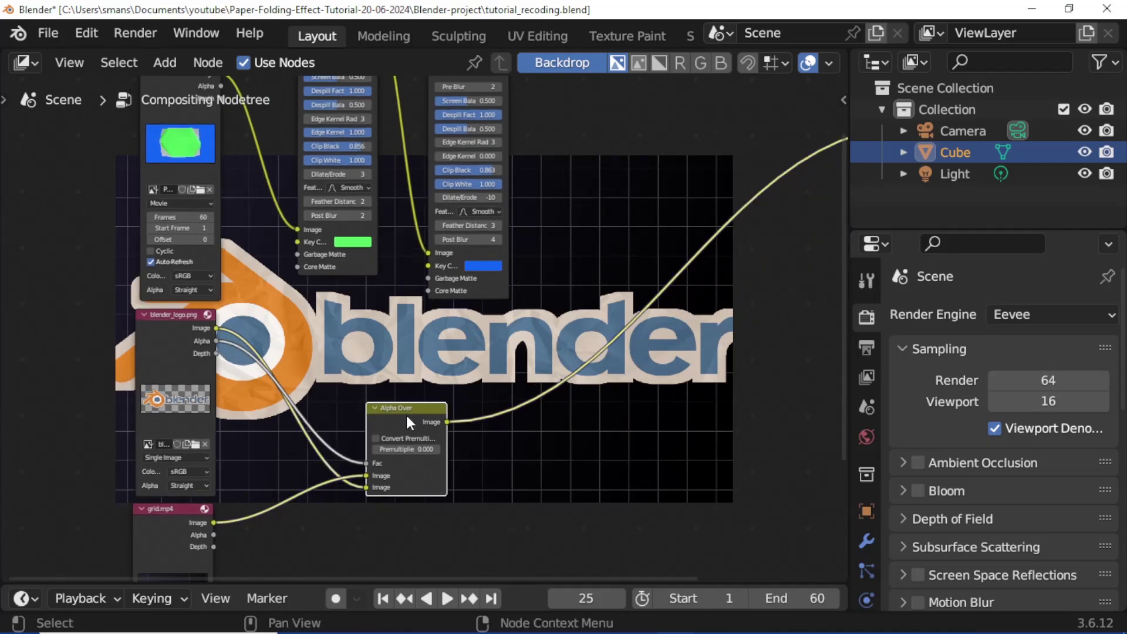
key(shift+d)
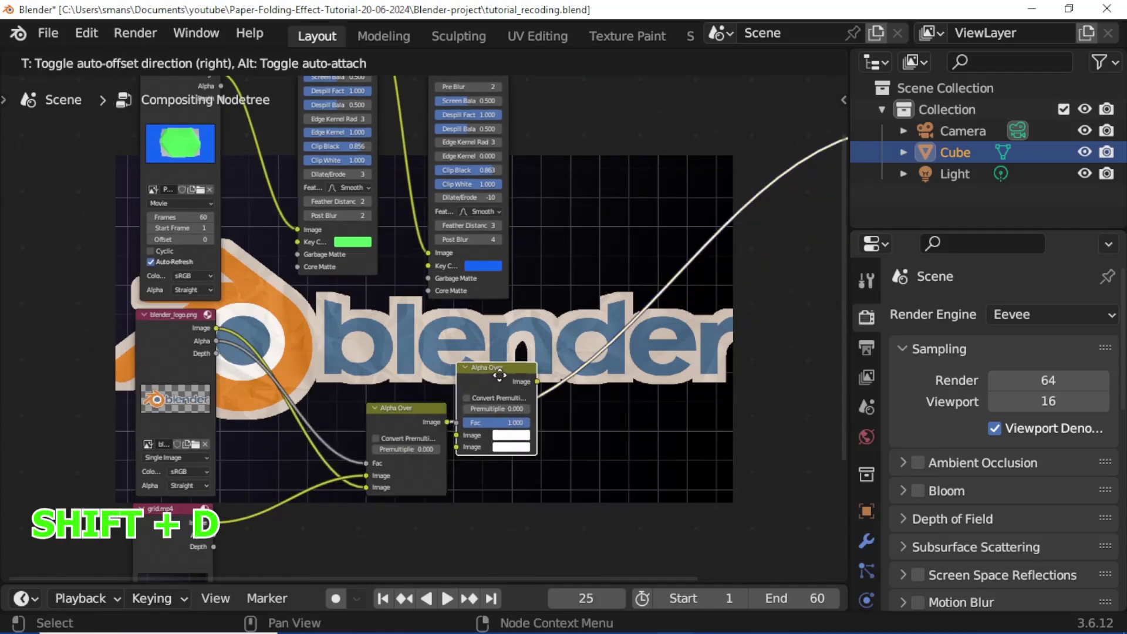
Chain the second Alpha Over onto the output link, with a Keying matte driving its Fac.
click(538, 367)
drag(540, 369, 610, 355)
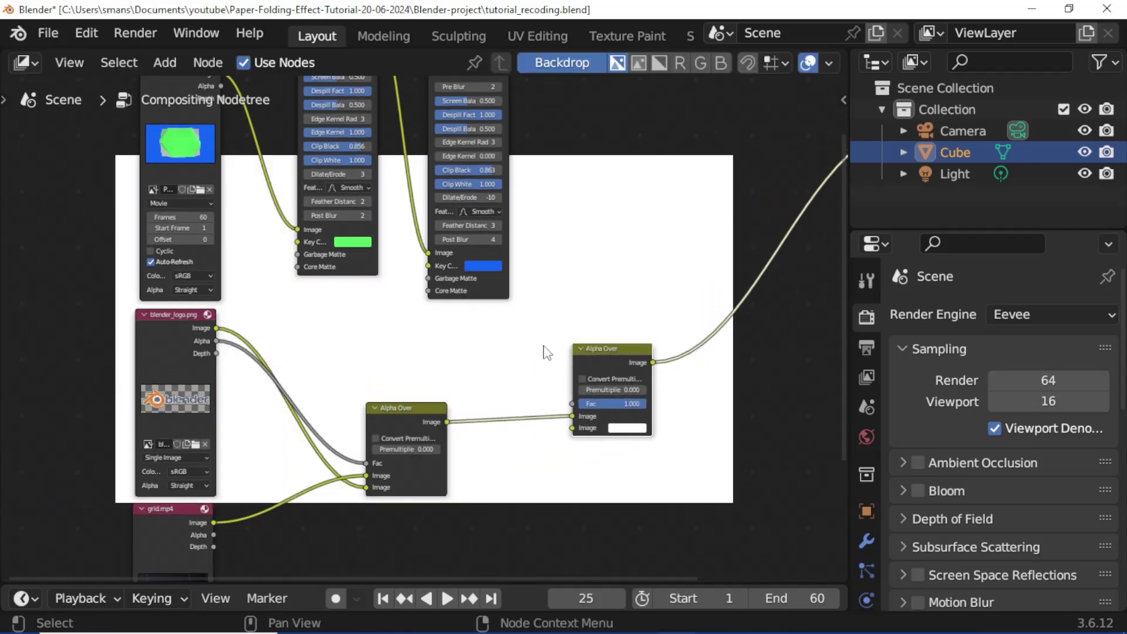
scroll(611, 355, down, 1)
drag(514, 99, 565, 417)
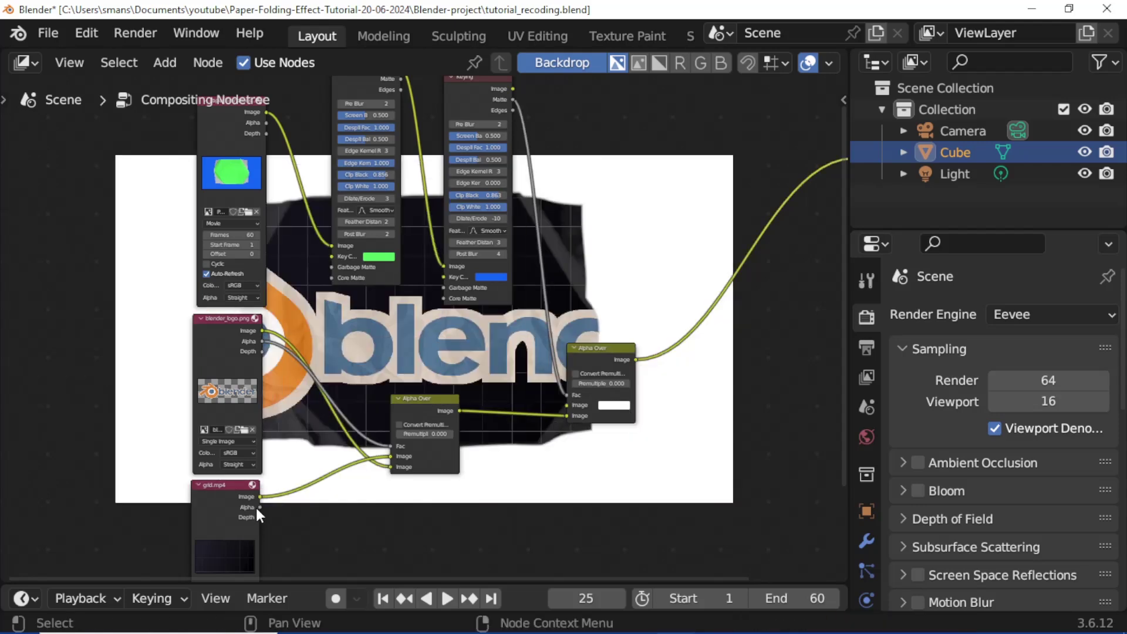
drag(264, 502, 558, 405)
Add a third Alpha Over fed by a keyed clip's image, tidy the nodes, and preview it.
click(621, 348)
key(shift+d)
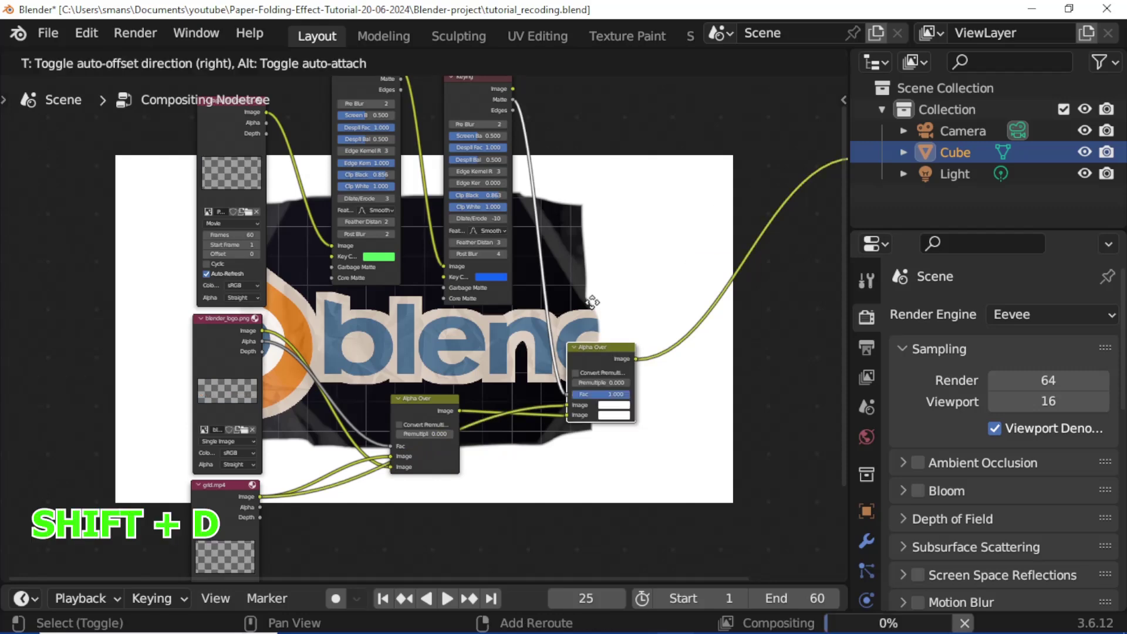
click(728, 202)
drag(511, 92, 697, 311)
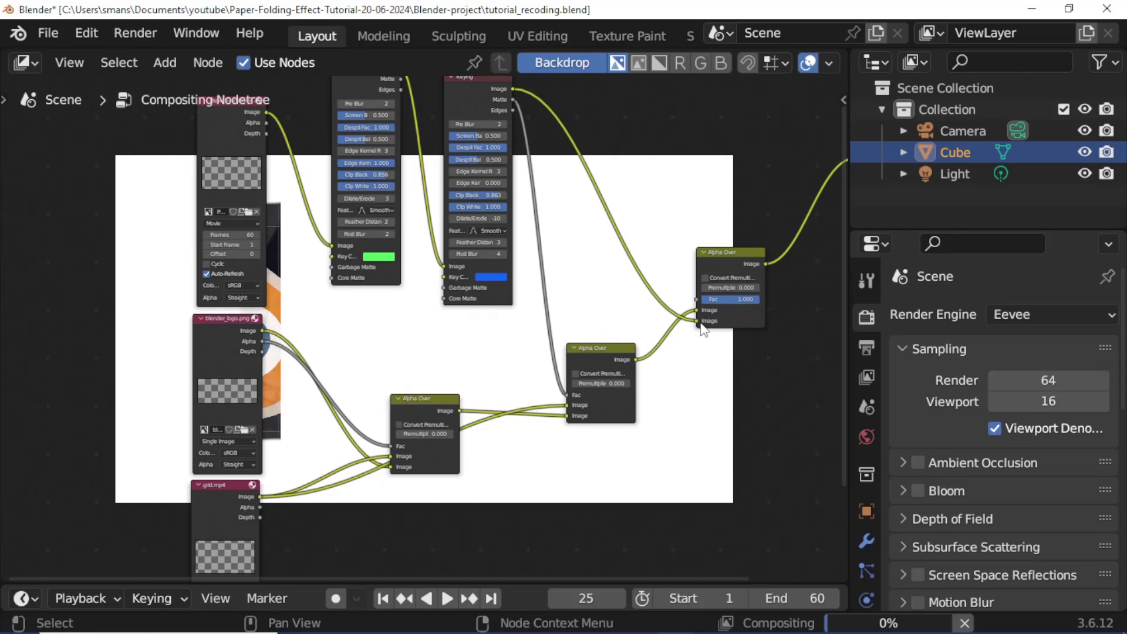
drag(448, 399, 445, 362)
drag(603, 353, 609, 333)
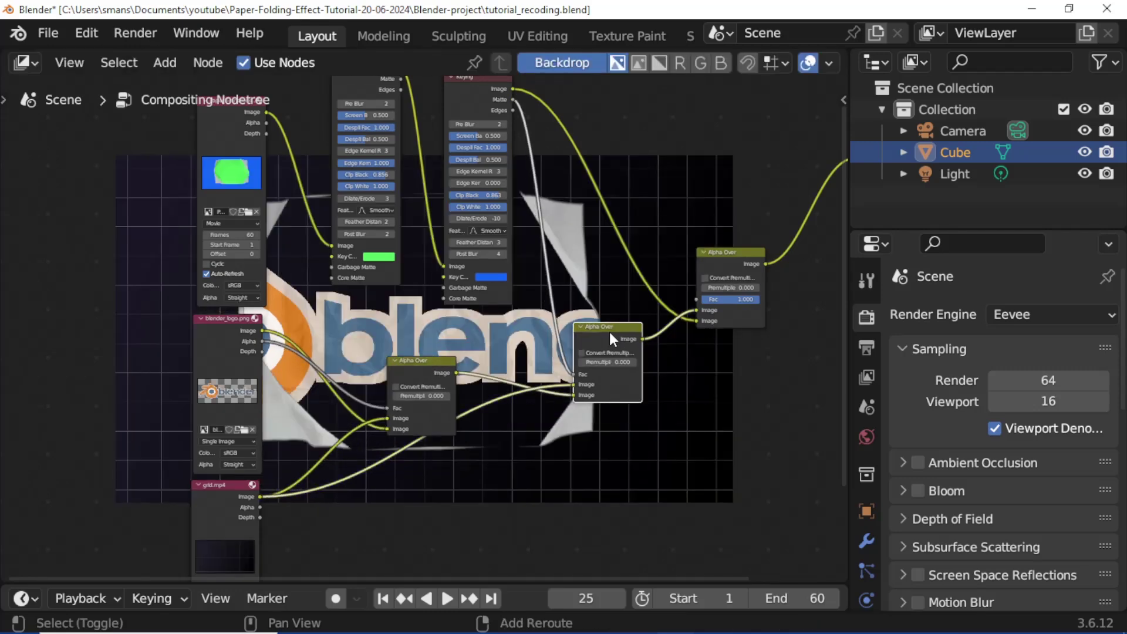
ctrl+shift+click(726, 262)
scroll(620, 261, down, 2)
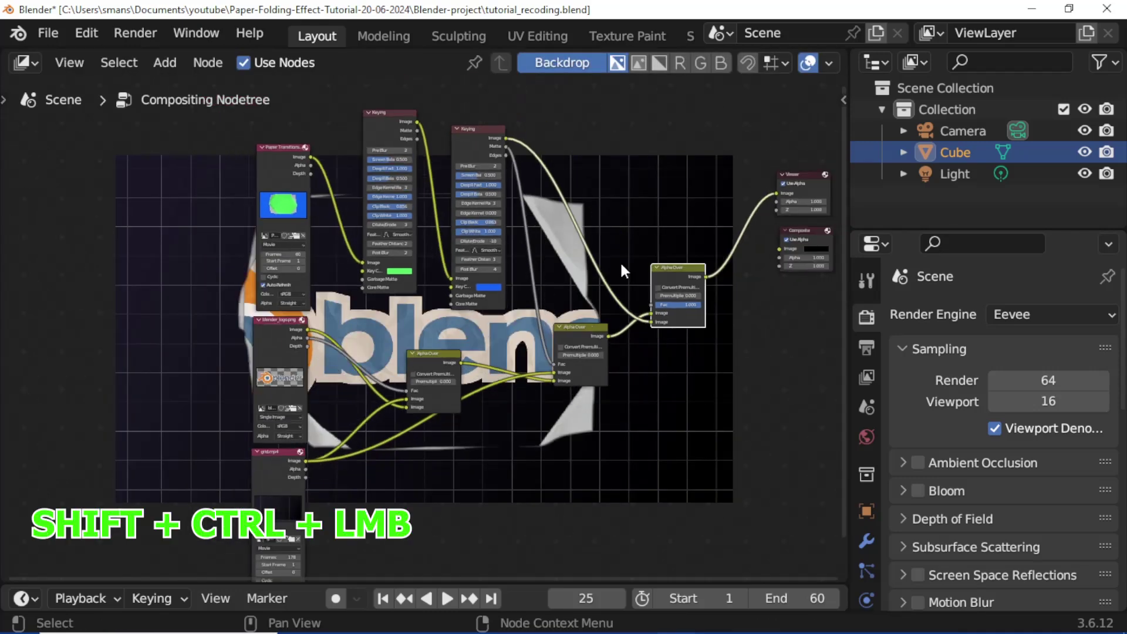
Point the render output path to a file named 'video' in the Videos folder.
click(868, 348)
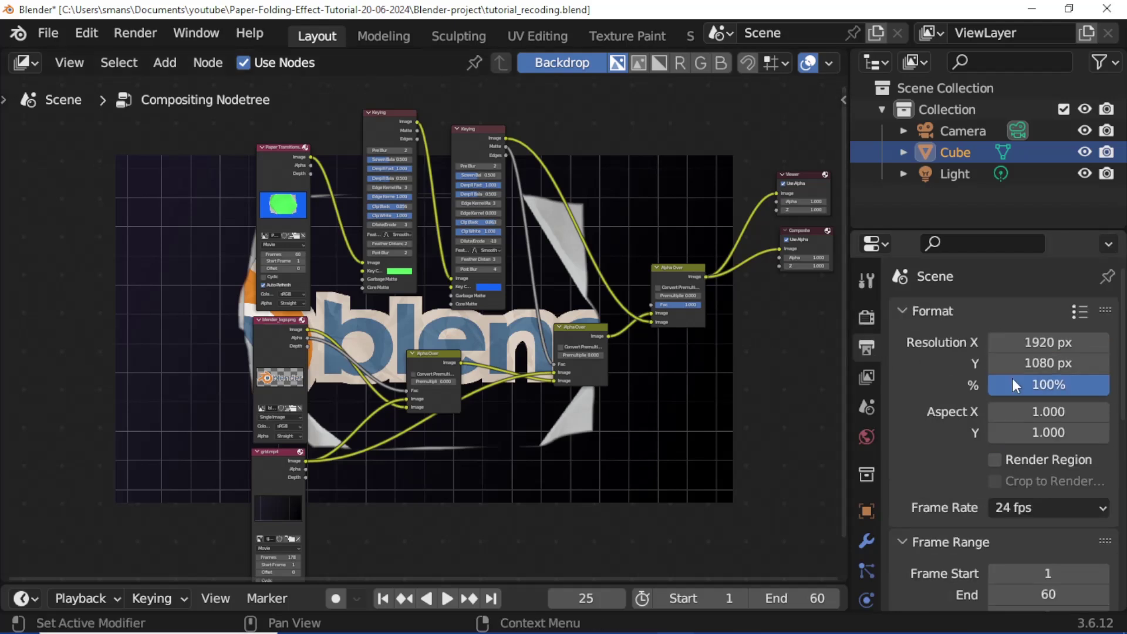
scroll(944, 356, down, 15)
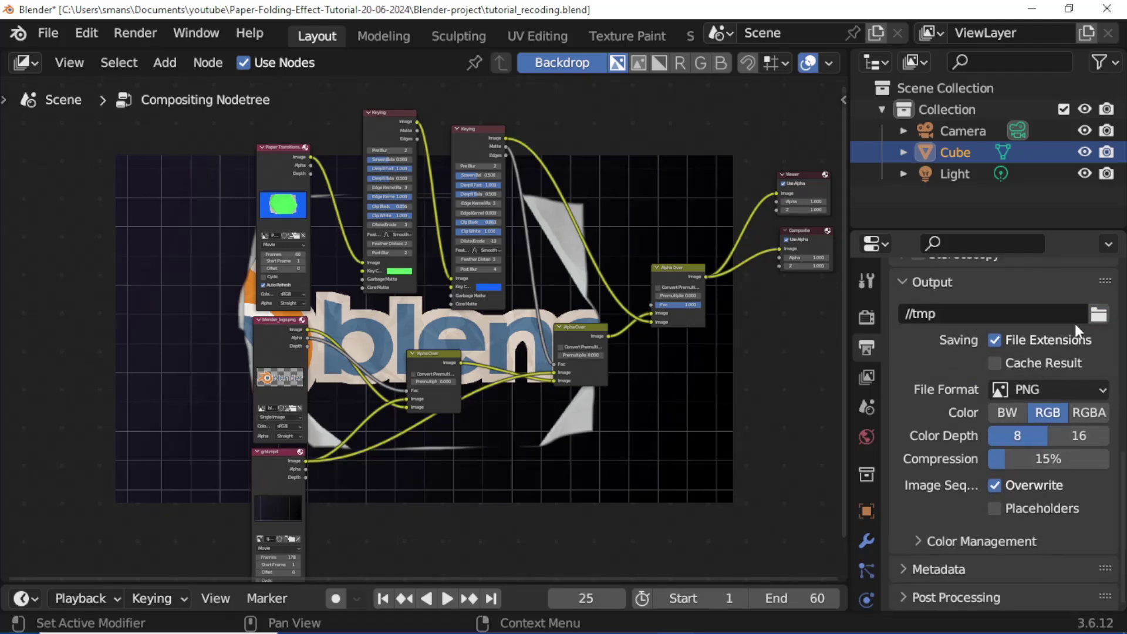
click(1099, 315)
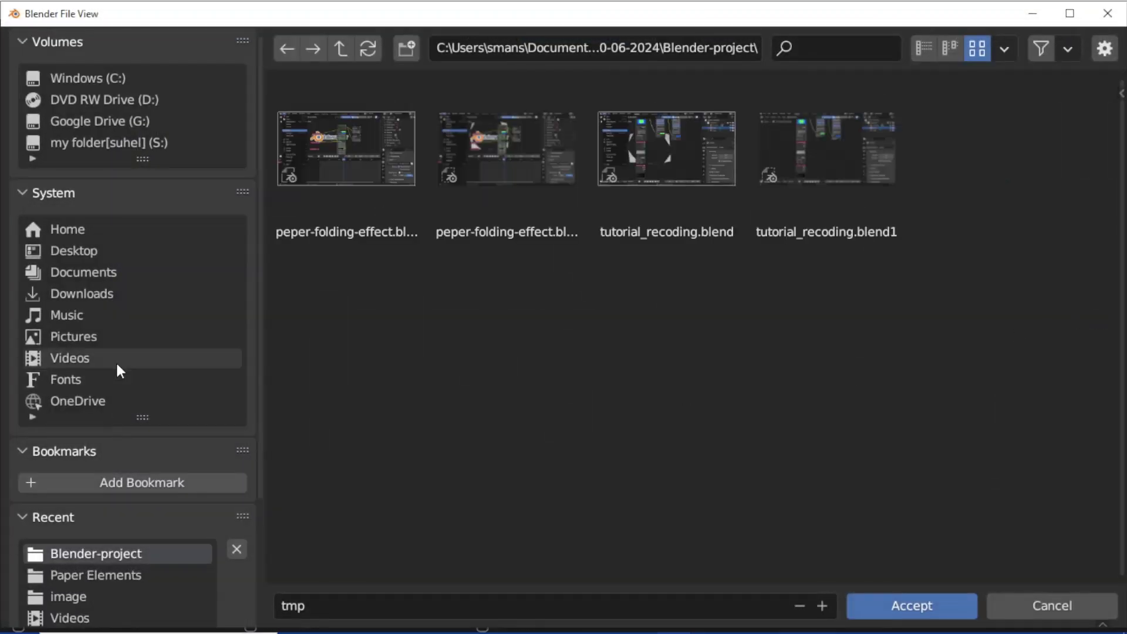
click(94, 358)
click(375, 605)
text(video)
key(Return)
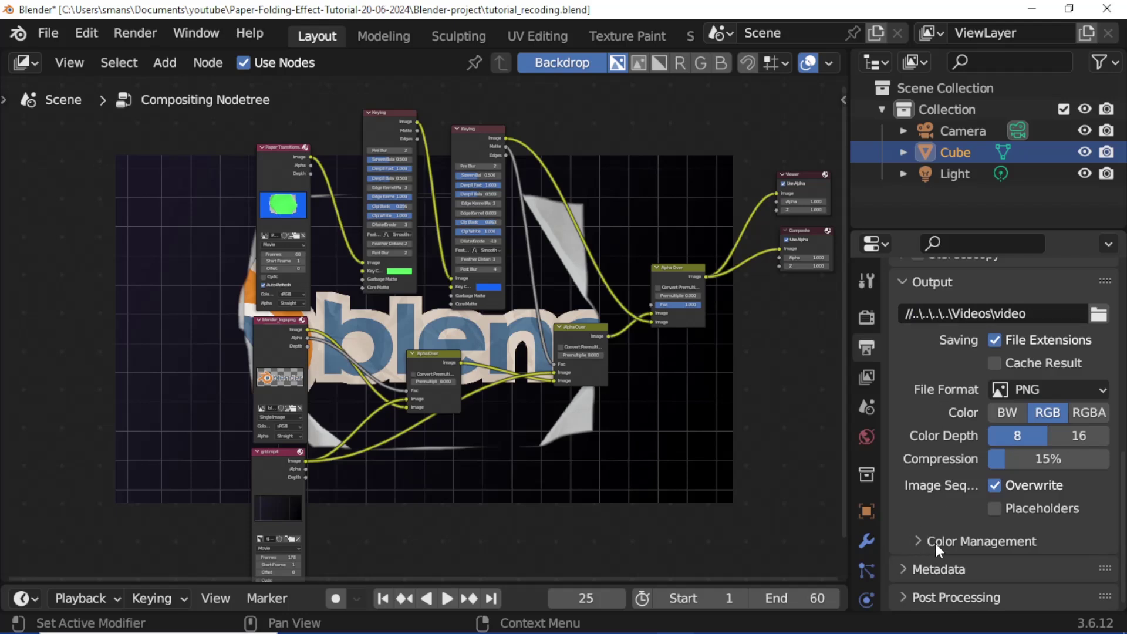
click(1034, 381)
Set the file format to FFmpeg Video with an MPEG-4 container.
click(1055, 495)
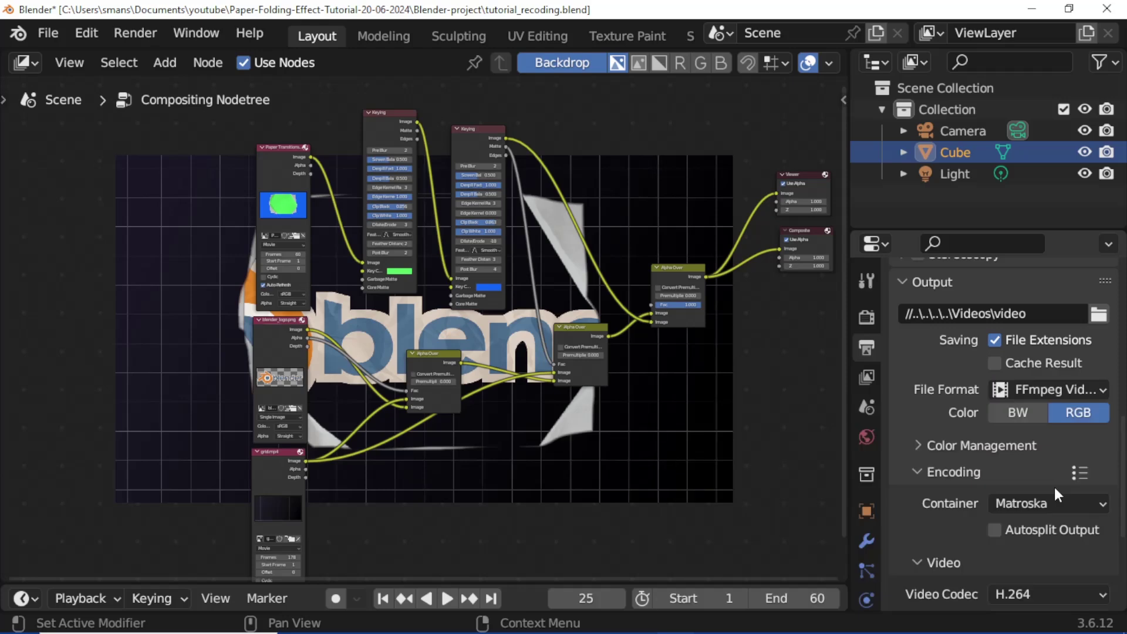
scroll(962, 481, down, 4)
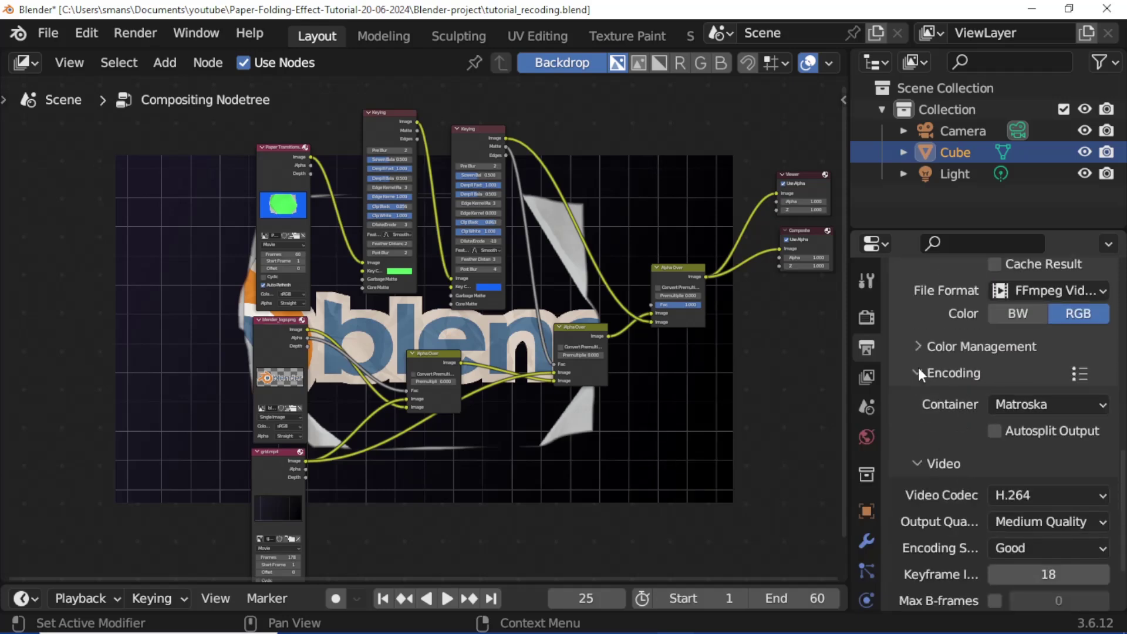
click(1023, 410)
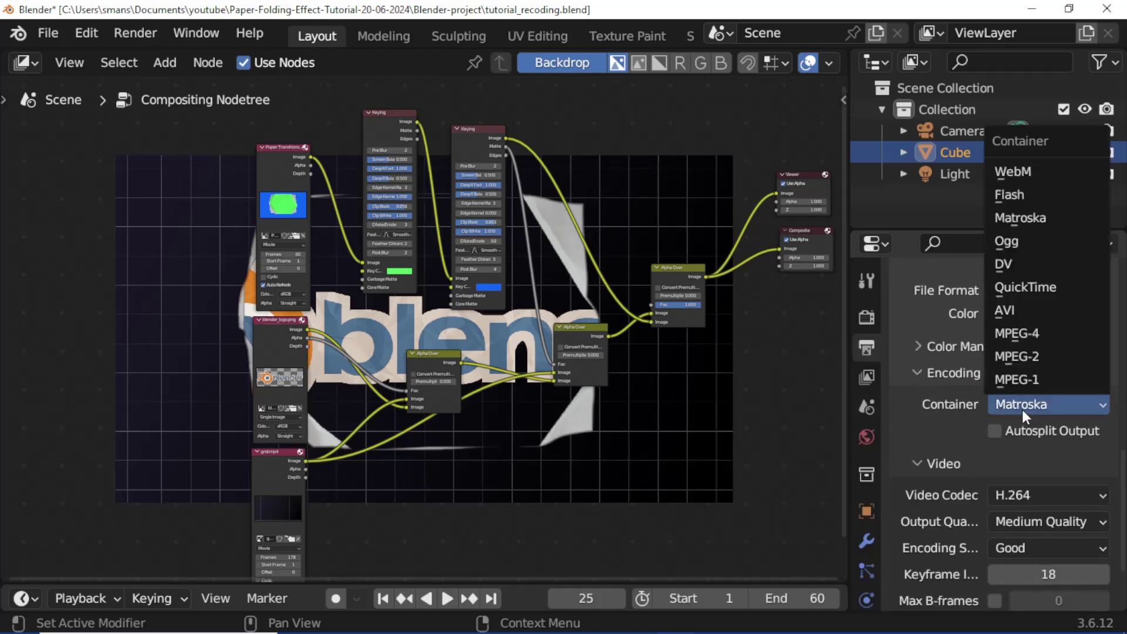
click(1026, 336)
scroll(939, 329, down, 3)
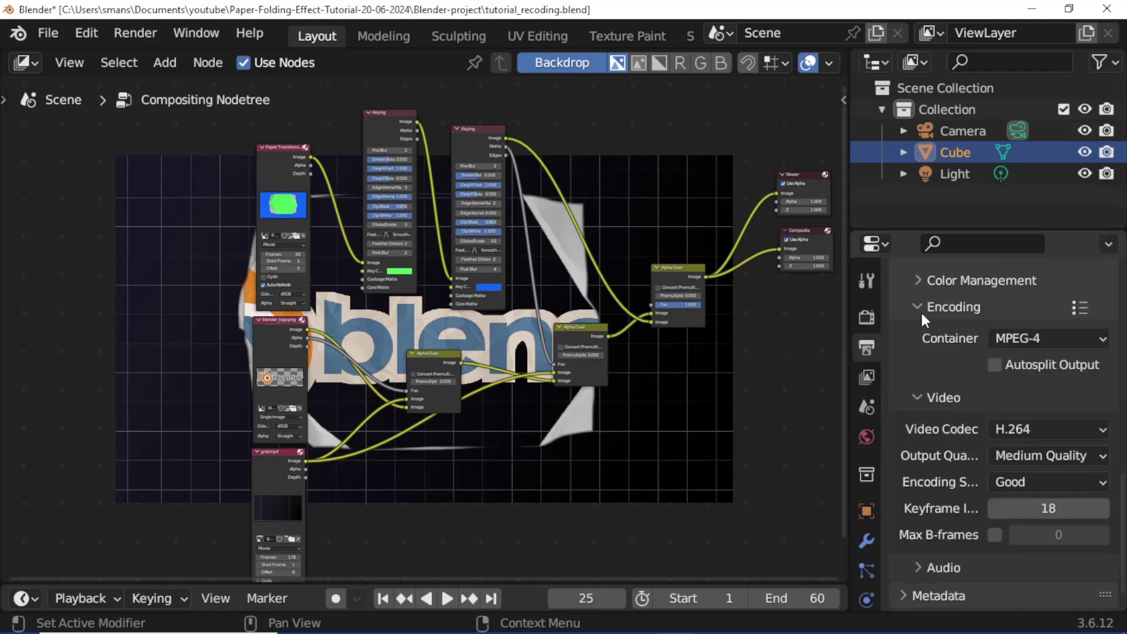
scroll(912, 534, up, 12)
scroll(940, 534, down, 13)
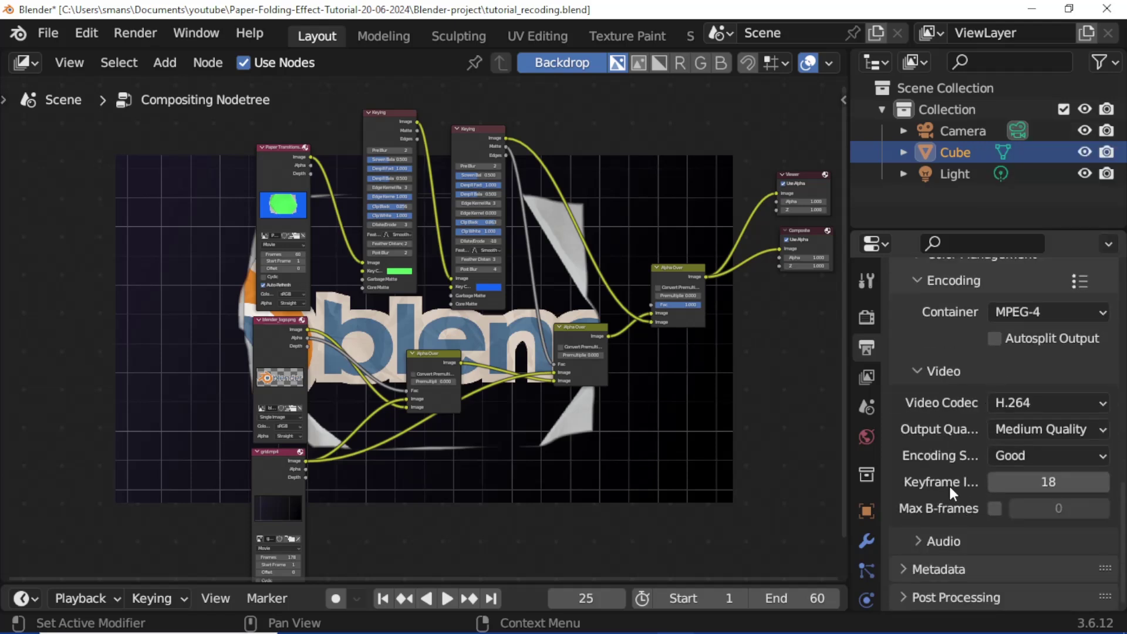
Save the project file as tutorial_recoding.blend.
click(48, 33)
click(115, 174)
click(136, 33)
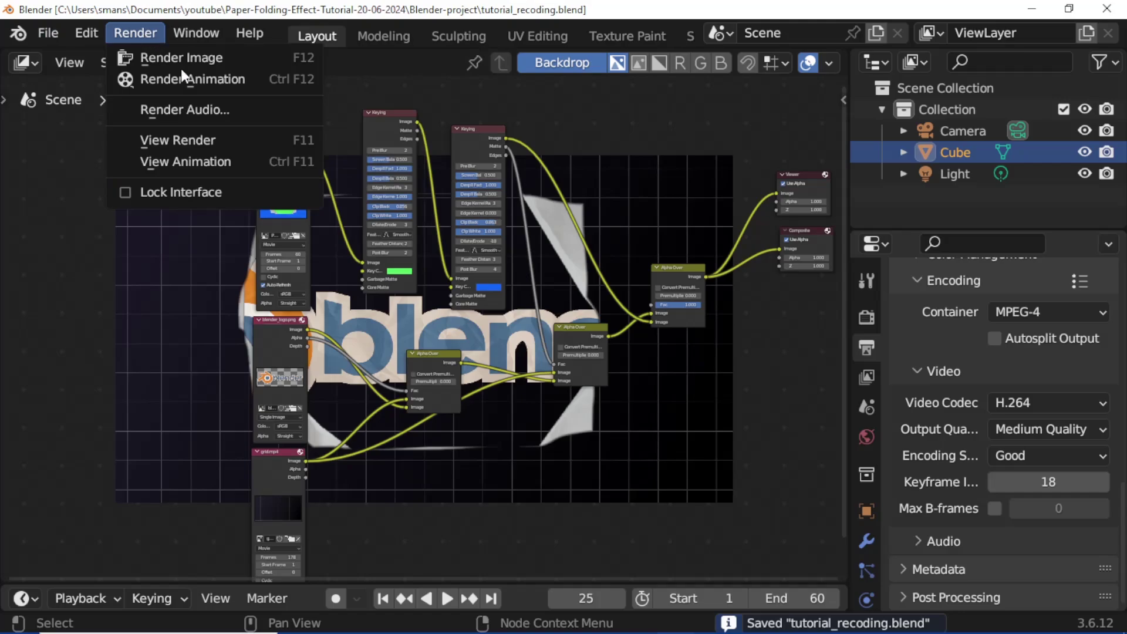
Render the animation, then close the Blender Render window after frame 1 appears.
click(220, 81)
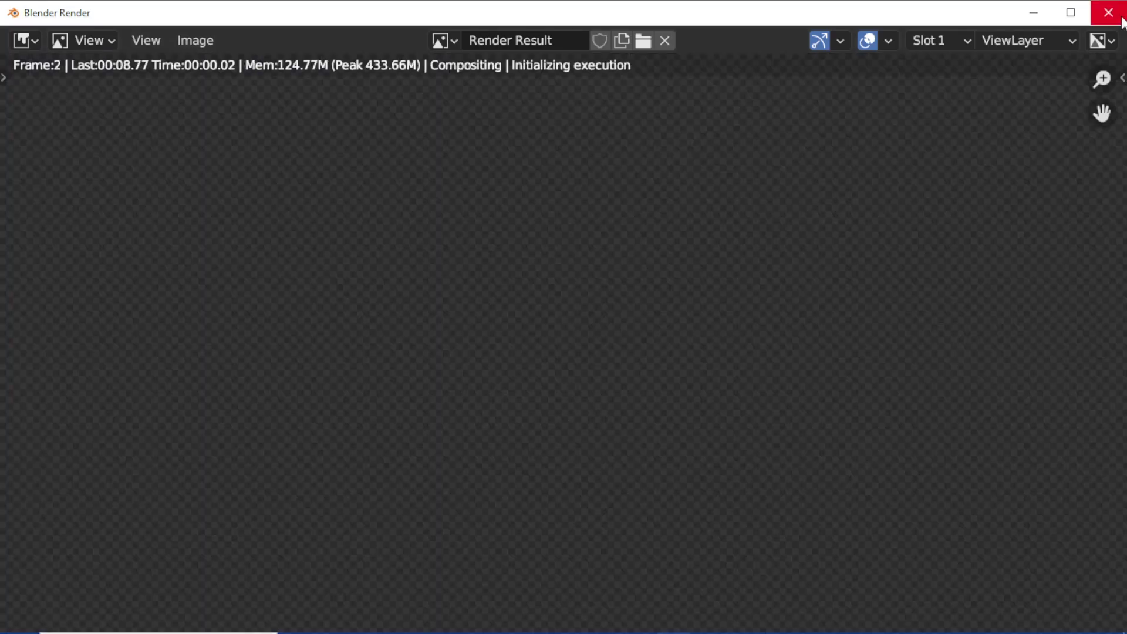
click(1107, 13)
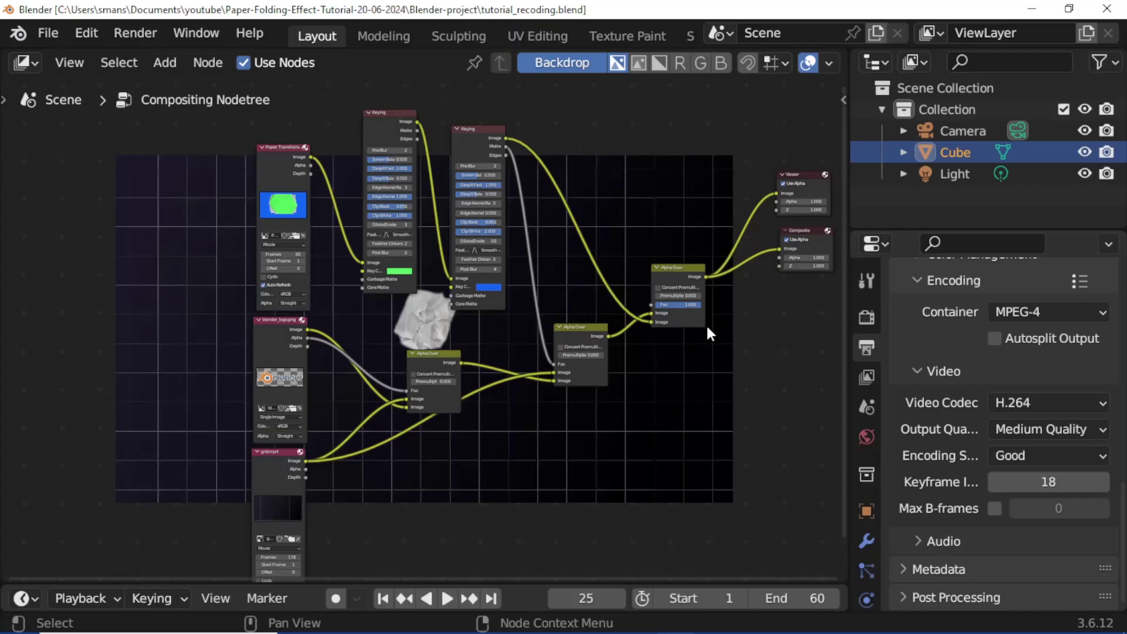